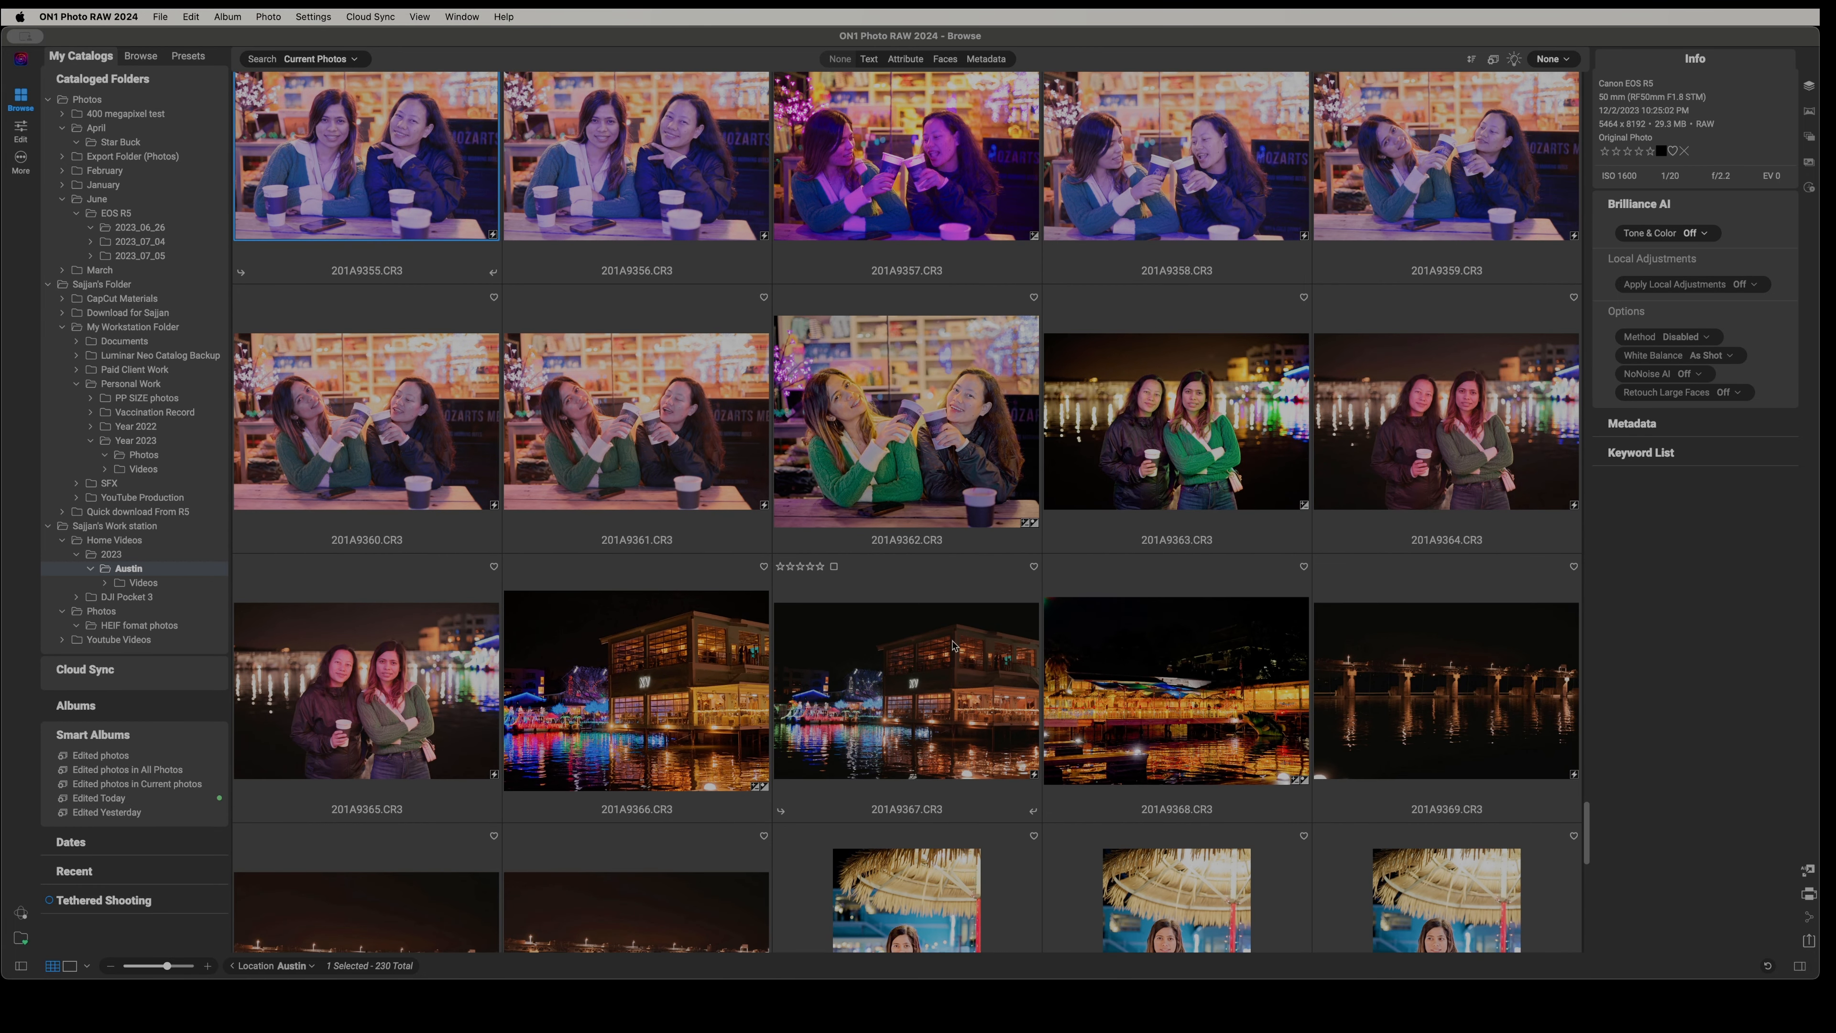
# - Open photo 201A9357.CR3 for editing and set its camera profile to Canon EOS R5 Camera Faithful.dcp
pyautogui.scroll(-3, 944, 647)
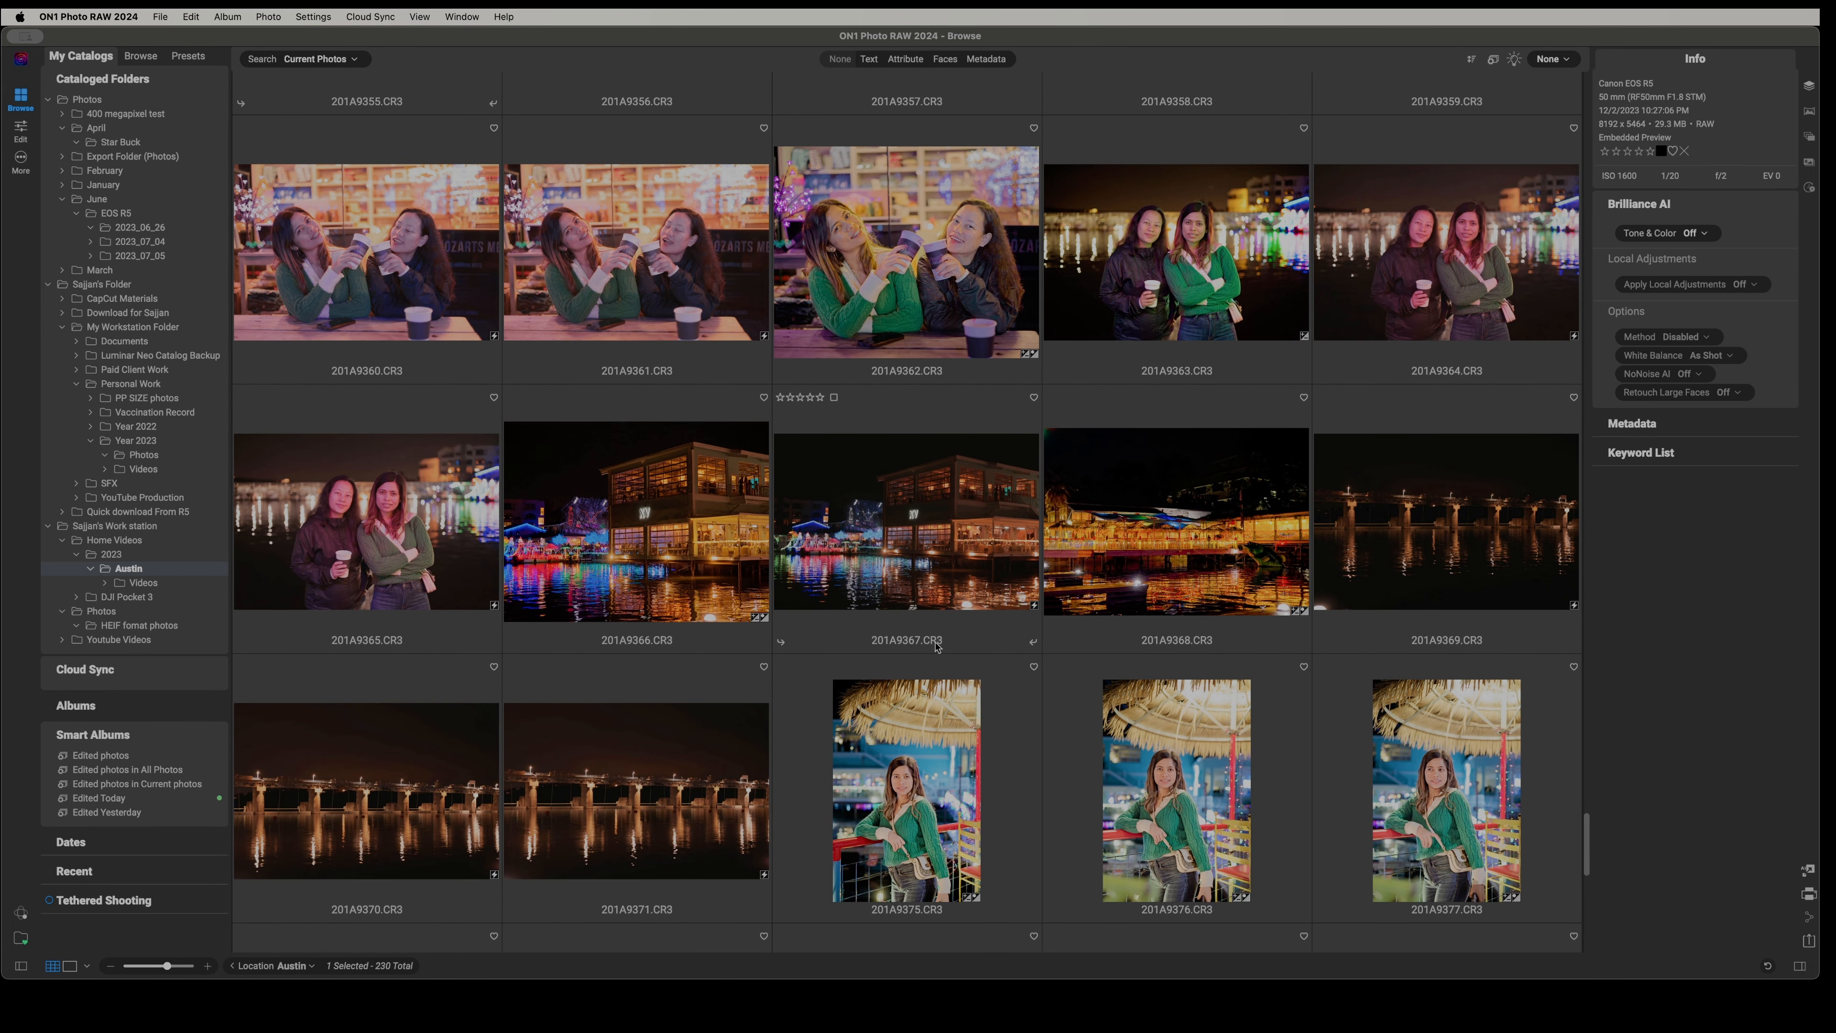
pyautogui.scroll(7, 946, 650)
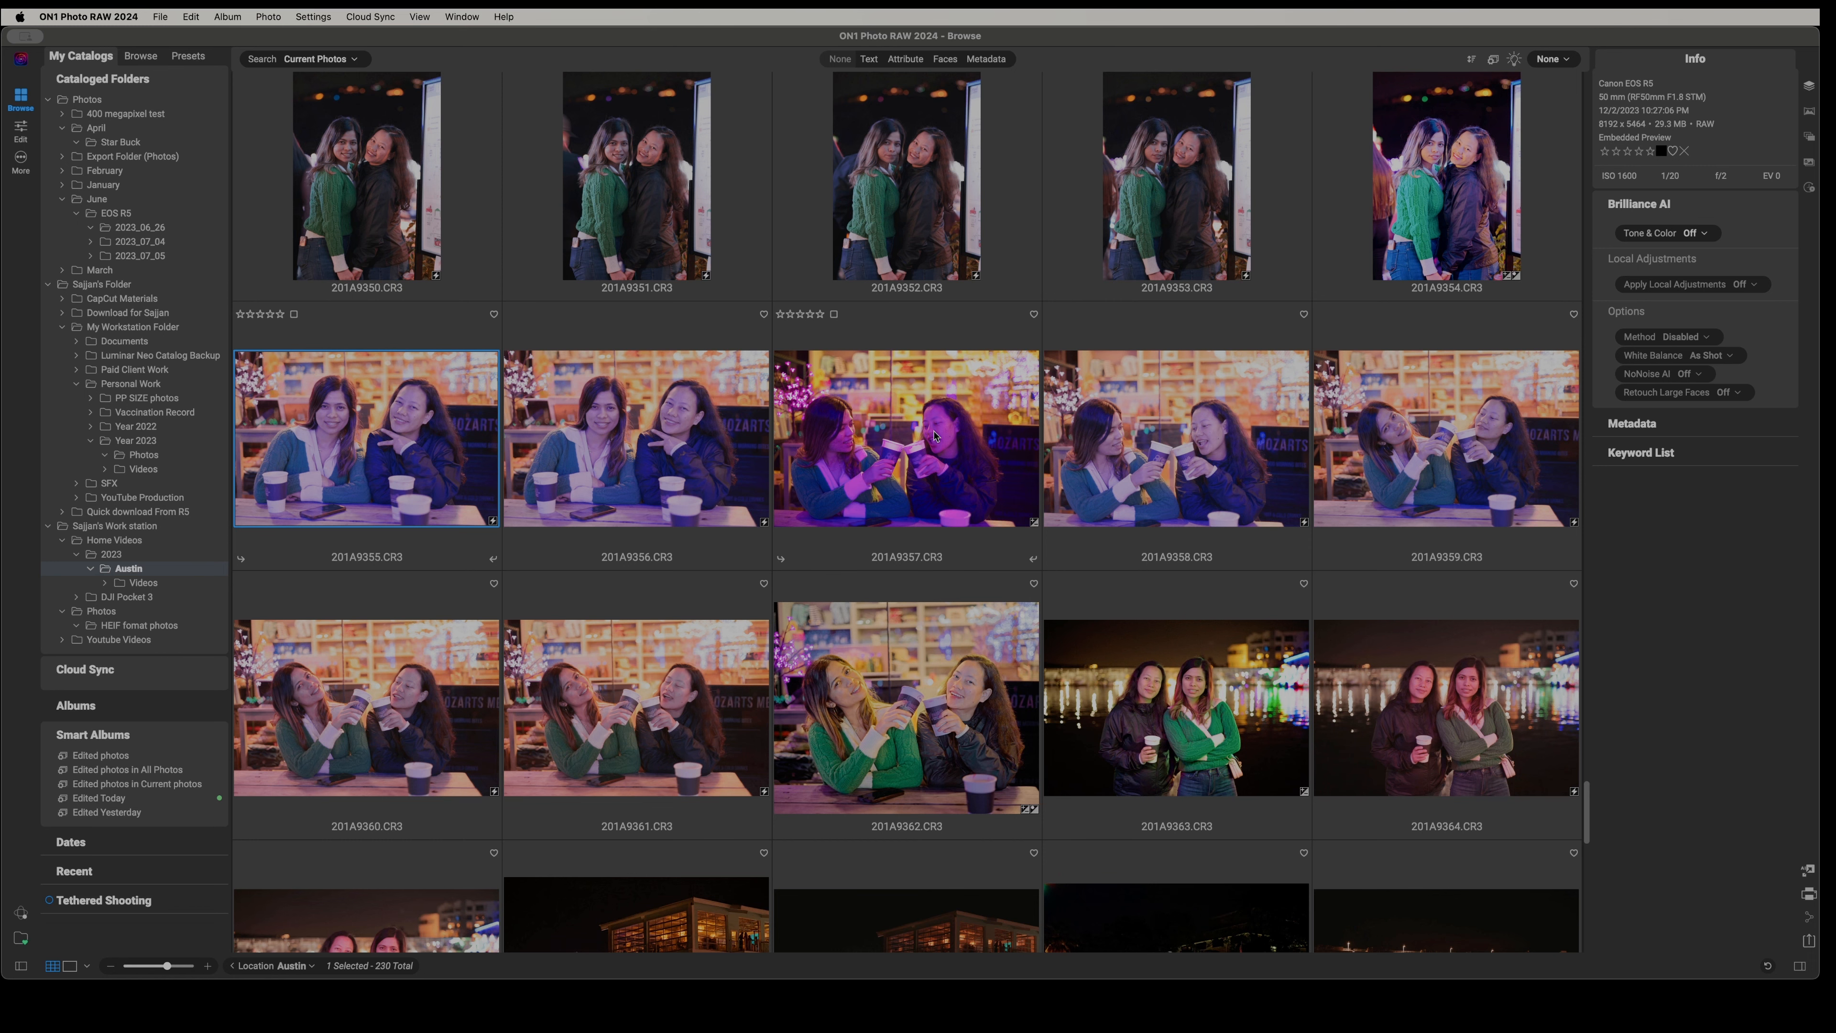
pyautogui.doubleClick(942, 440)
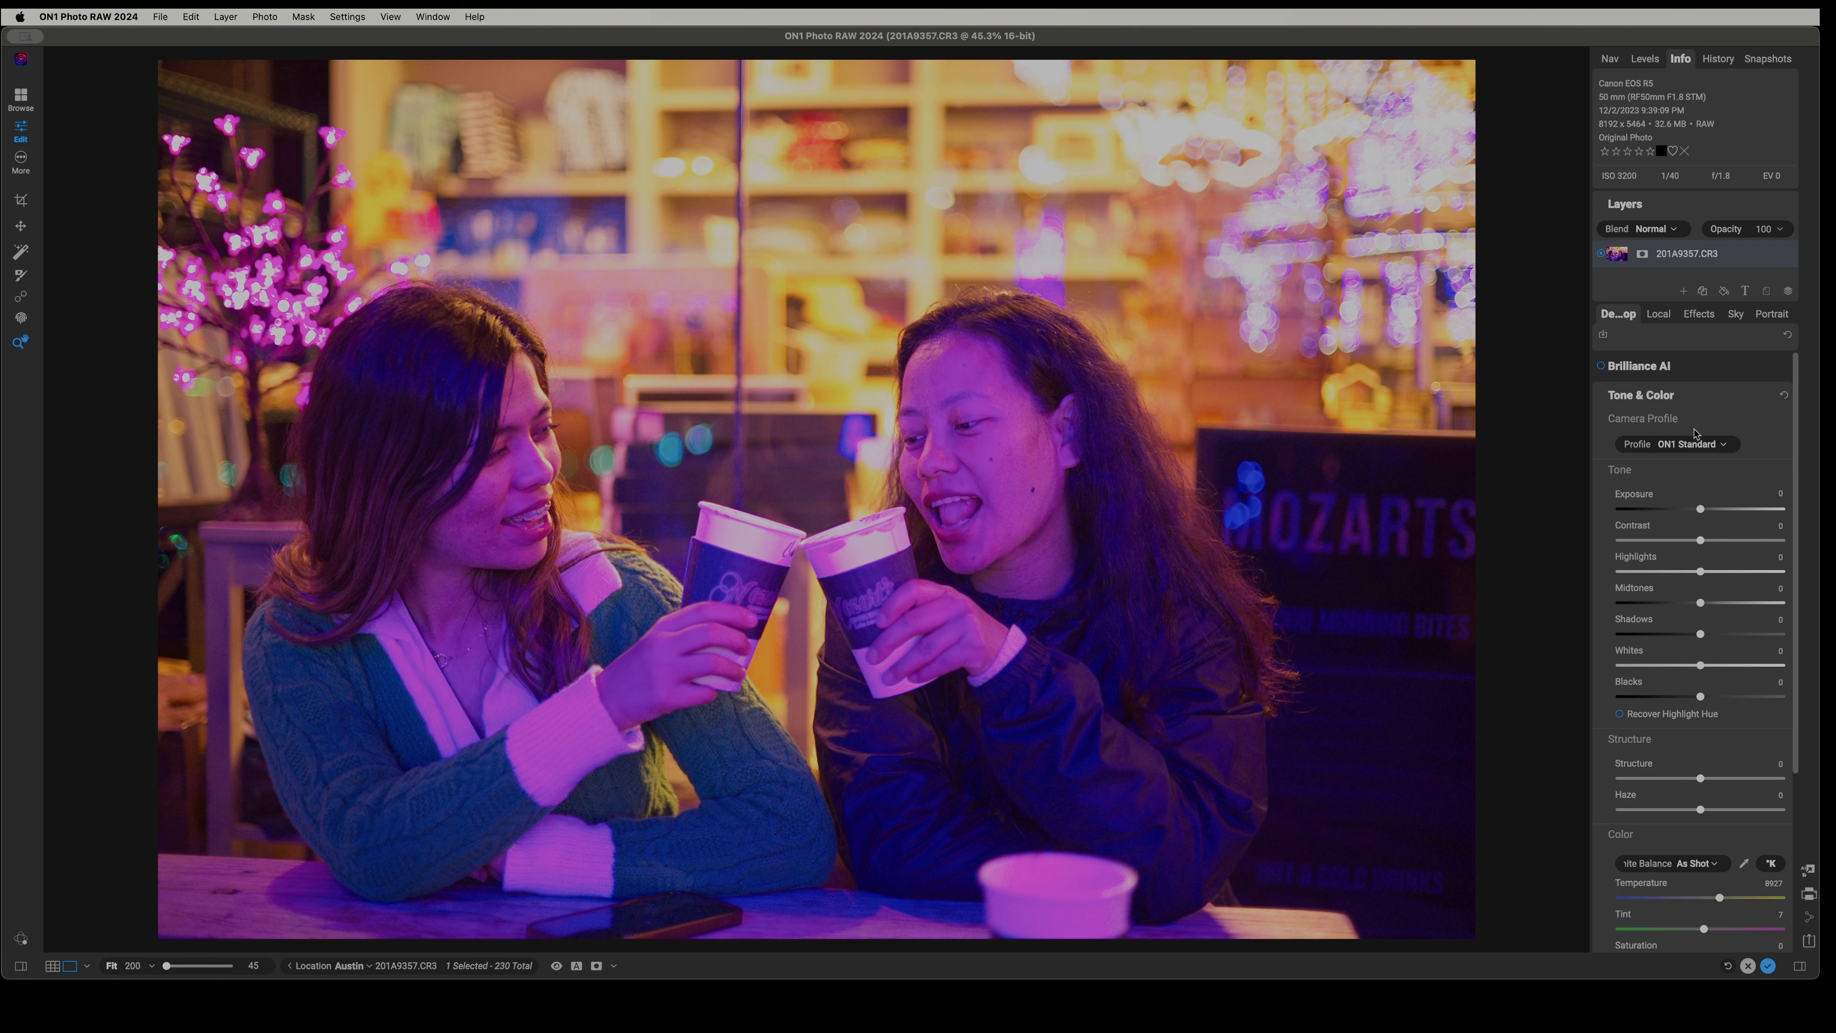
pyautogui.click(1695, 445)
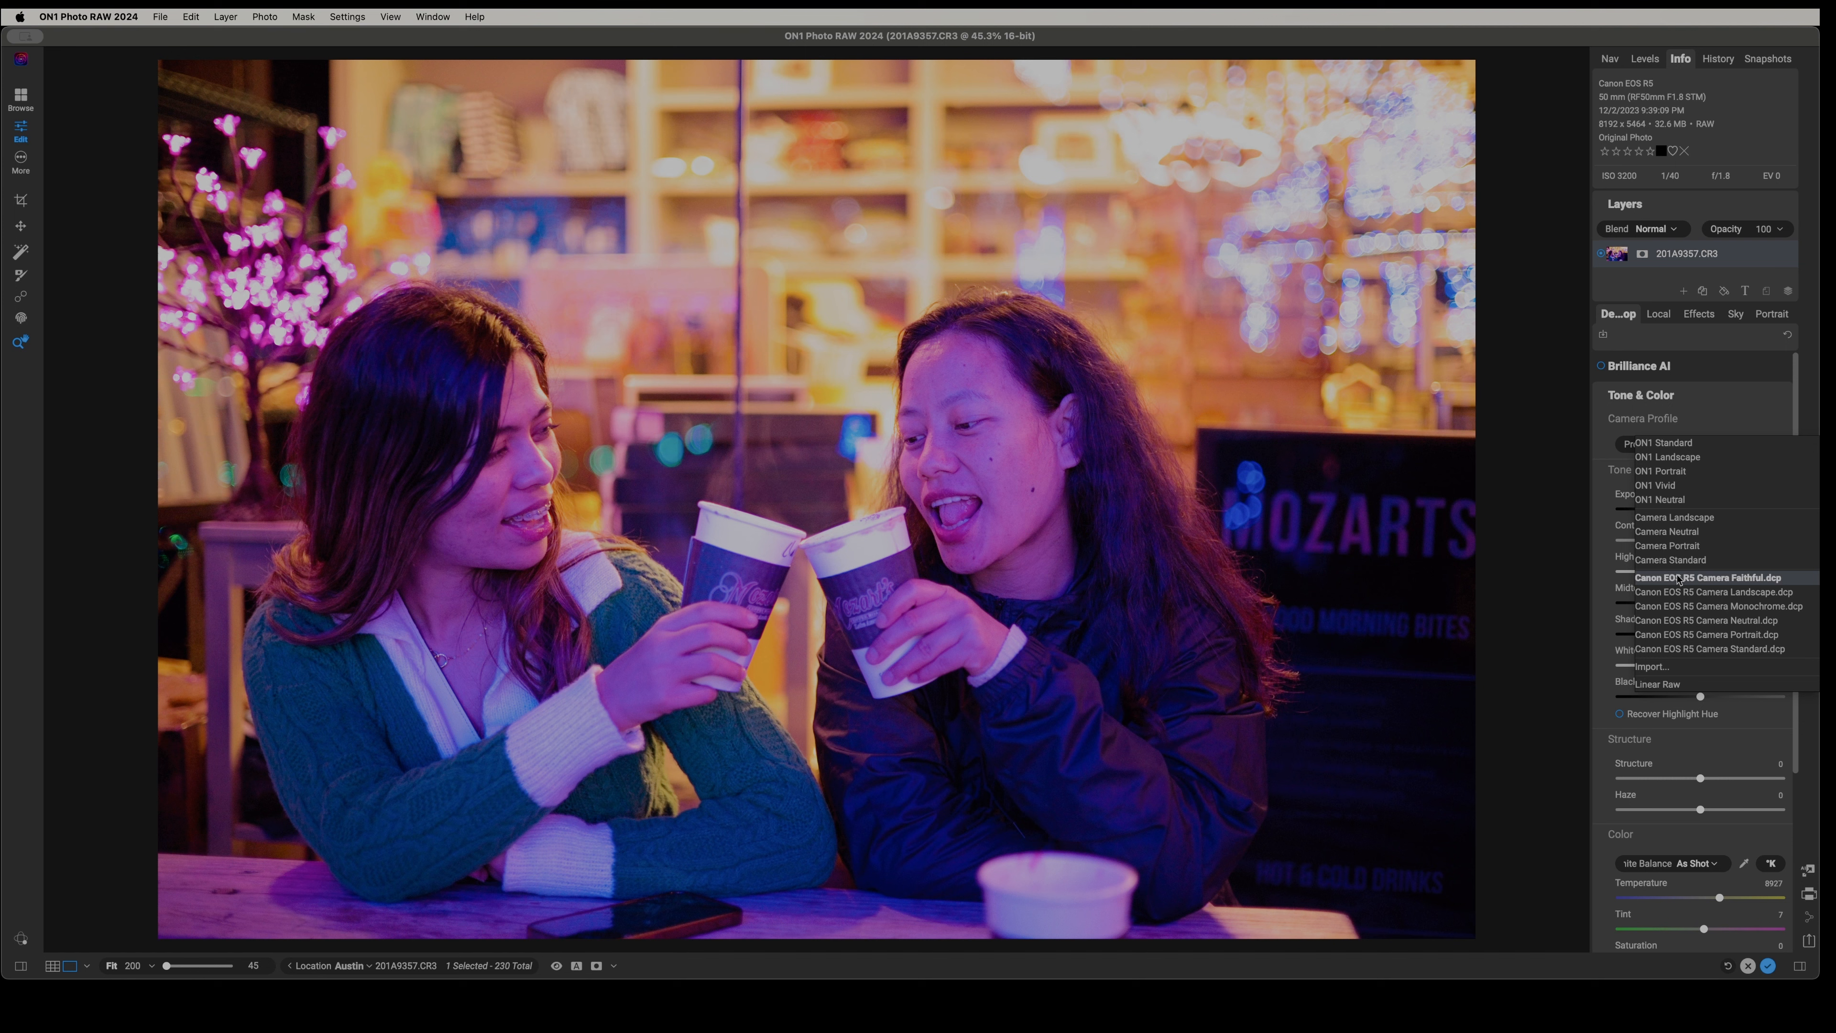
pyautogui.click(1674, 579)
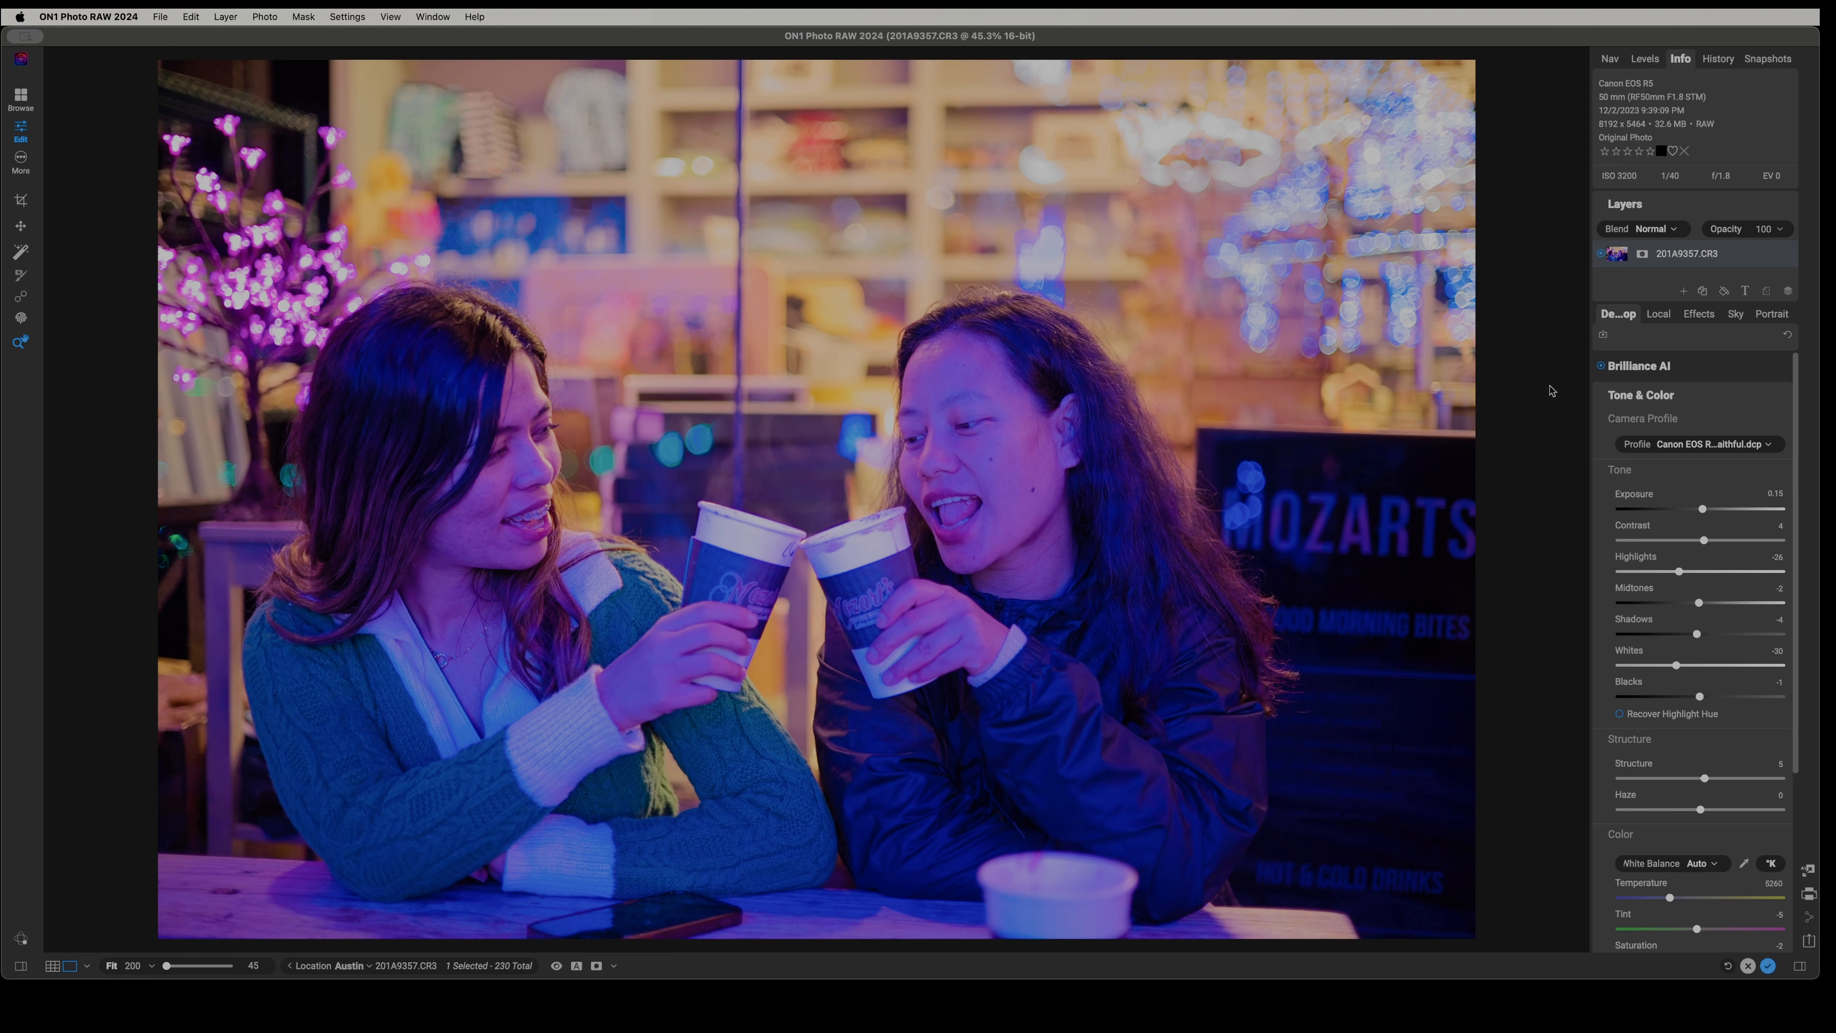
# - Compare the photo with Brilliance AI switched on and off, and leave Brilliance AI off
pyautogui.click(1602, 366)
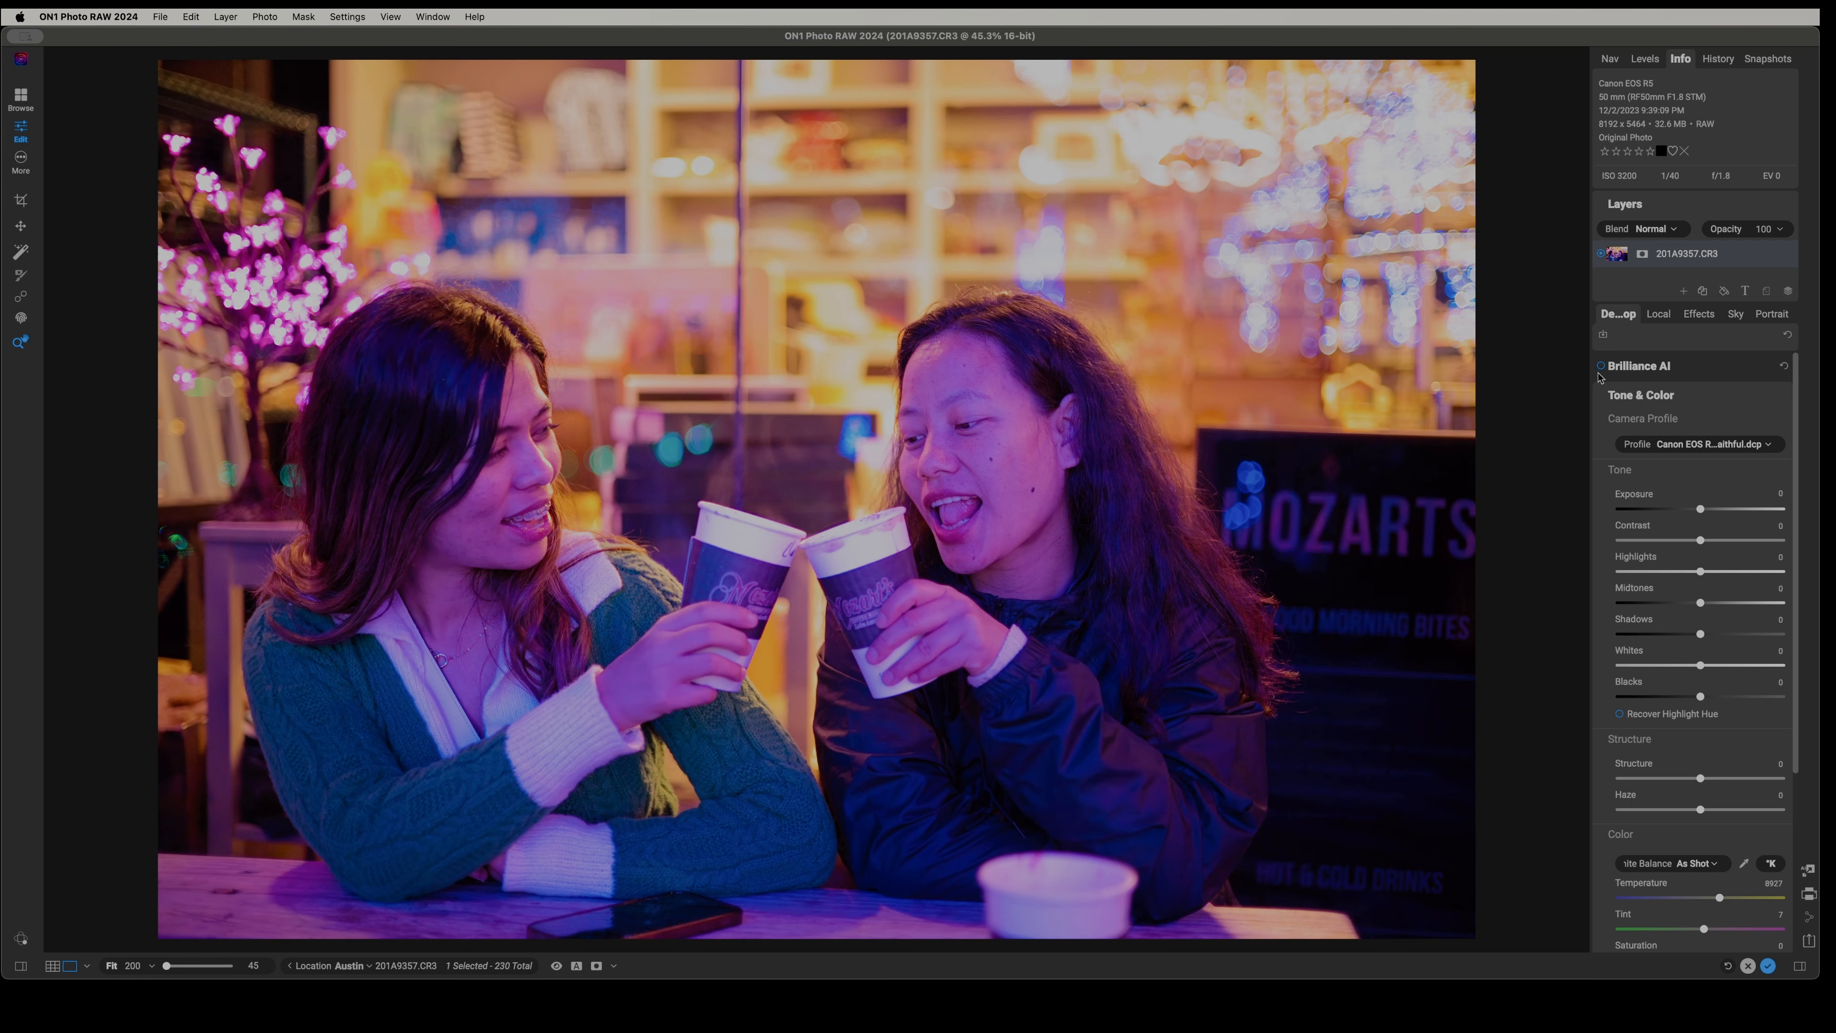
pyautogui.click(1603, 366)
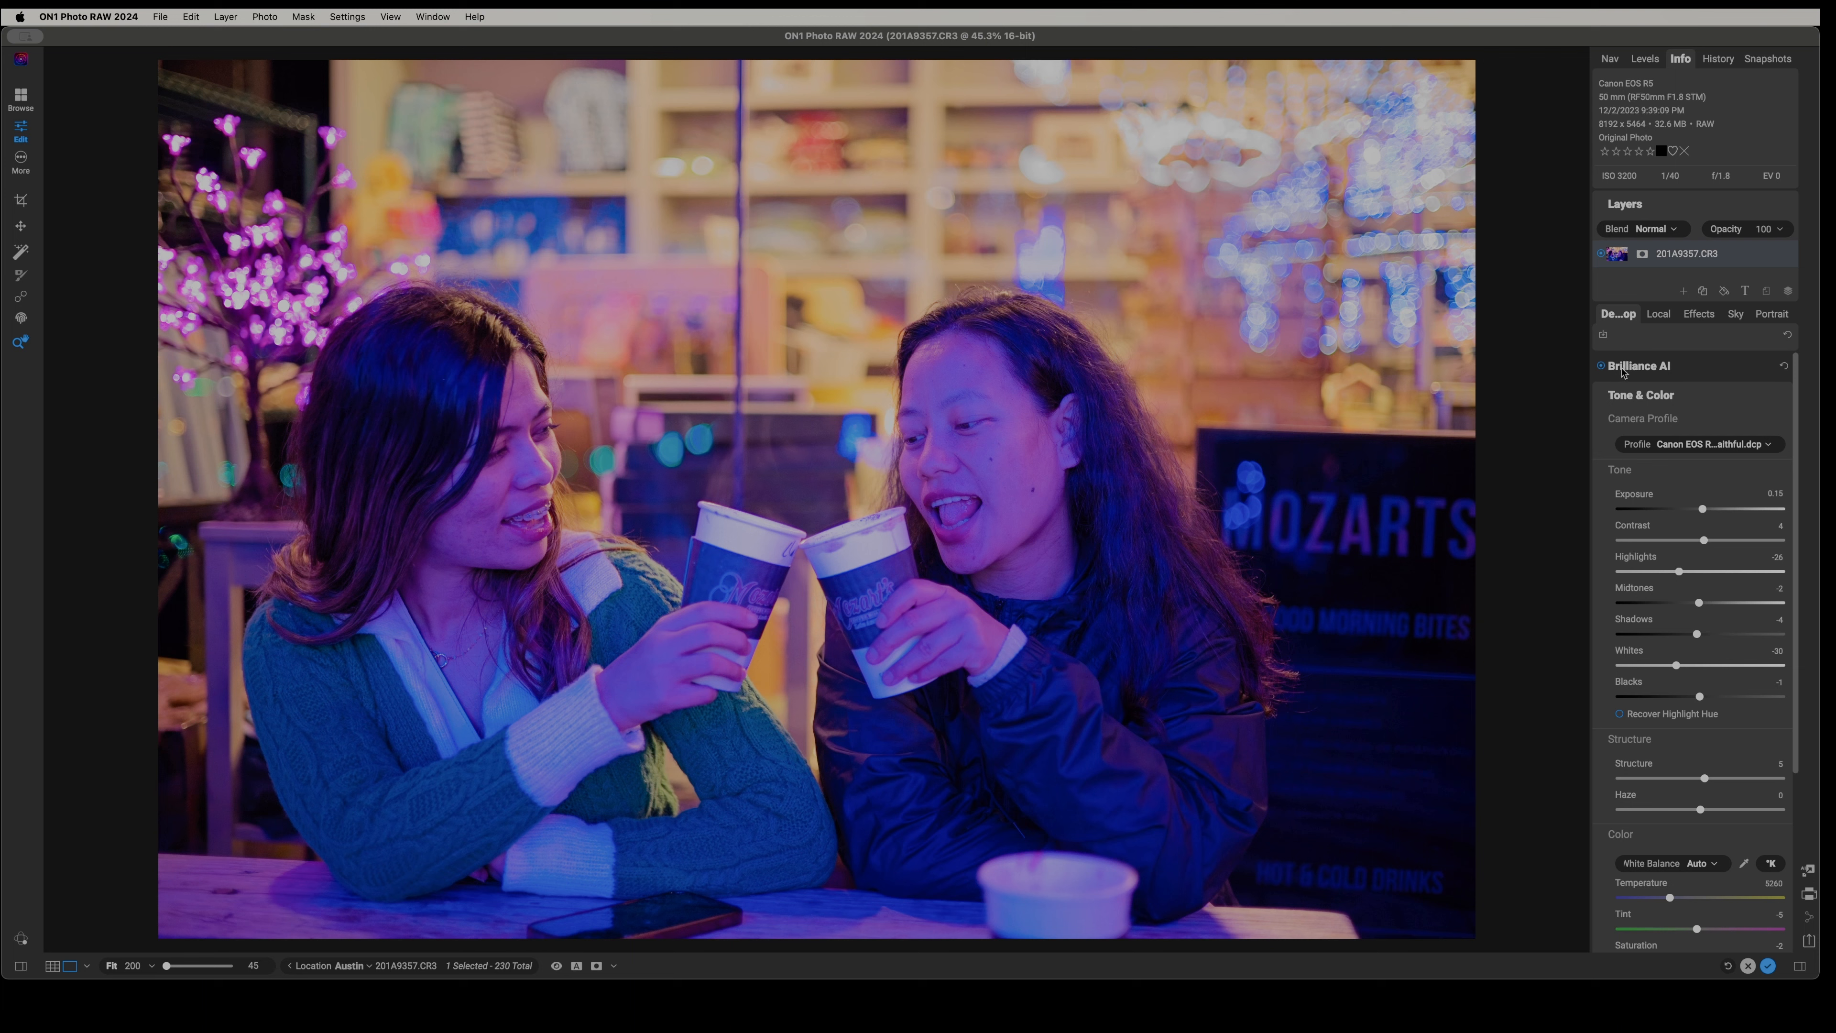
pyautogui.click(1602, 367)
pyautogui.click(1603, 367)
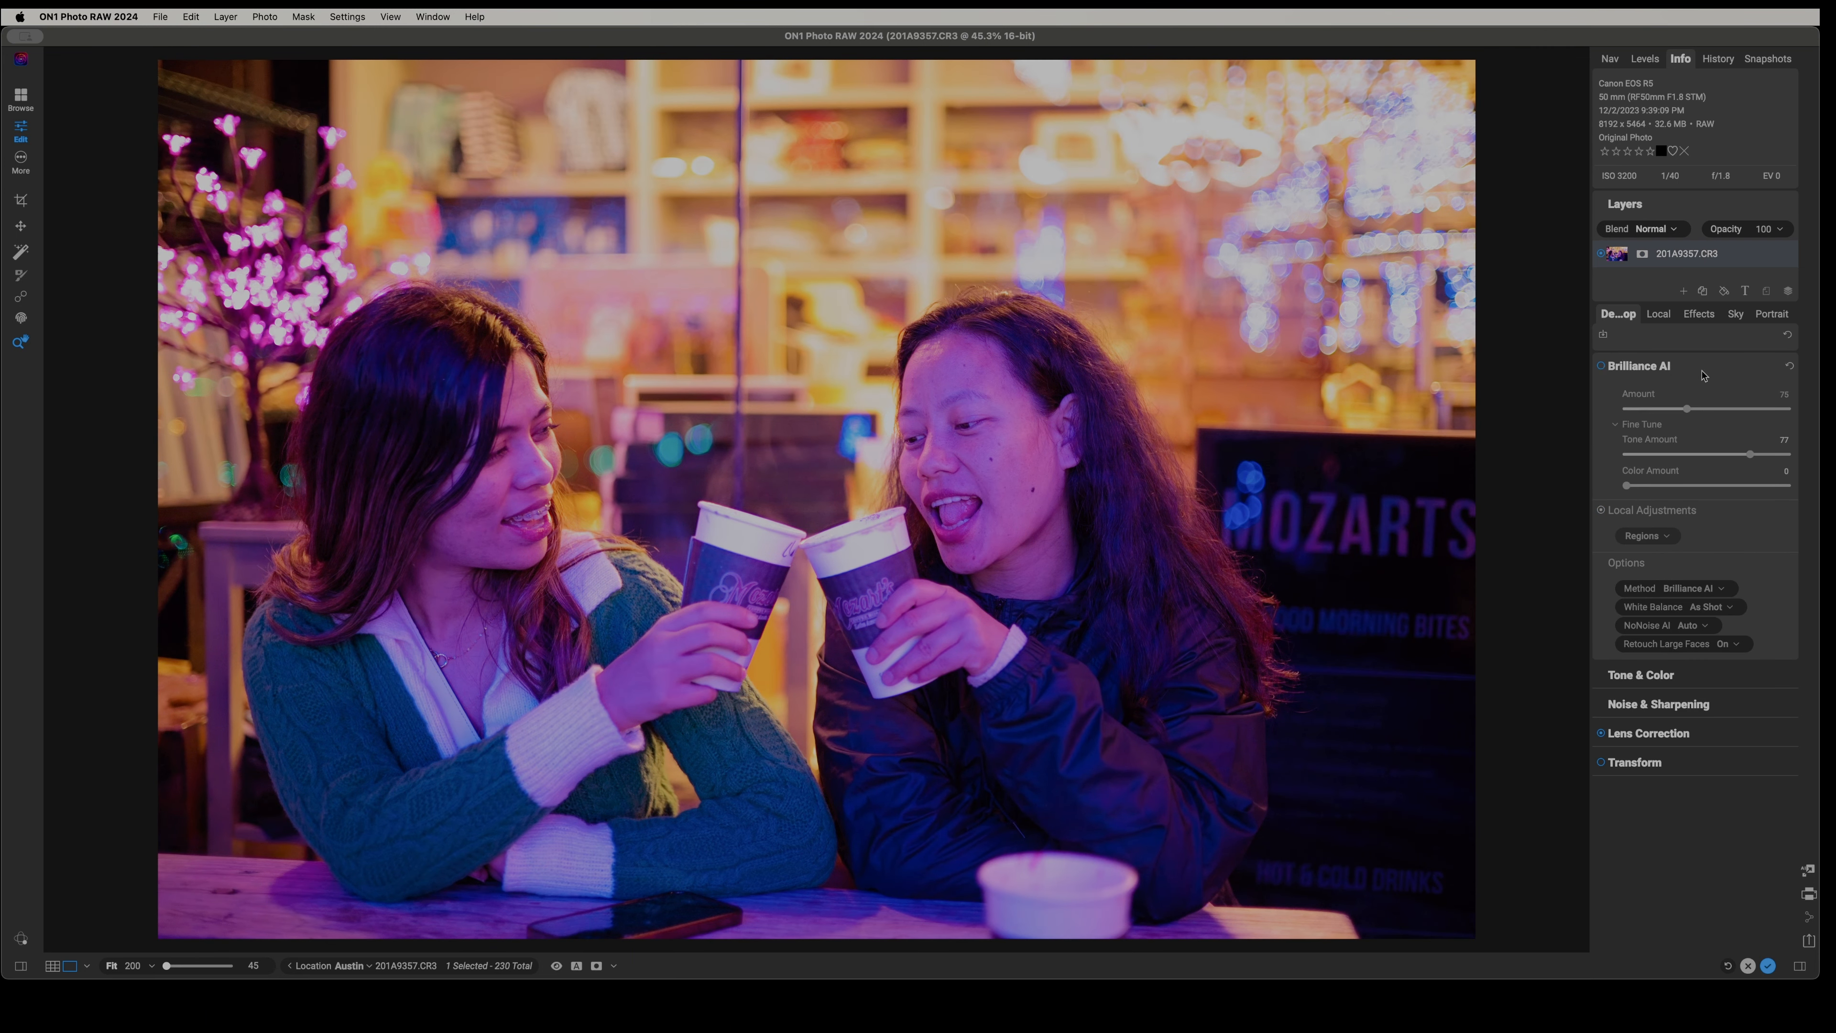
pyautogui.click(1654, 371)
# - Set the white balance temperature to about 20100 K and the tint to -120, comparing against the unedited photo
pyautogui.click(1663, 397)
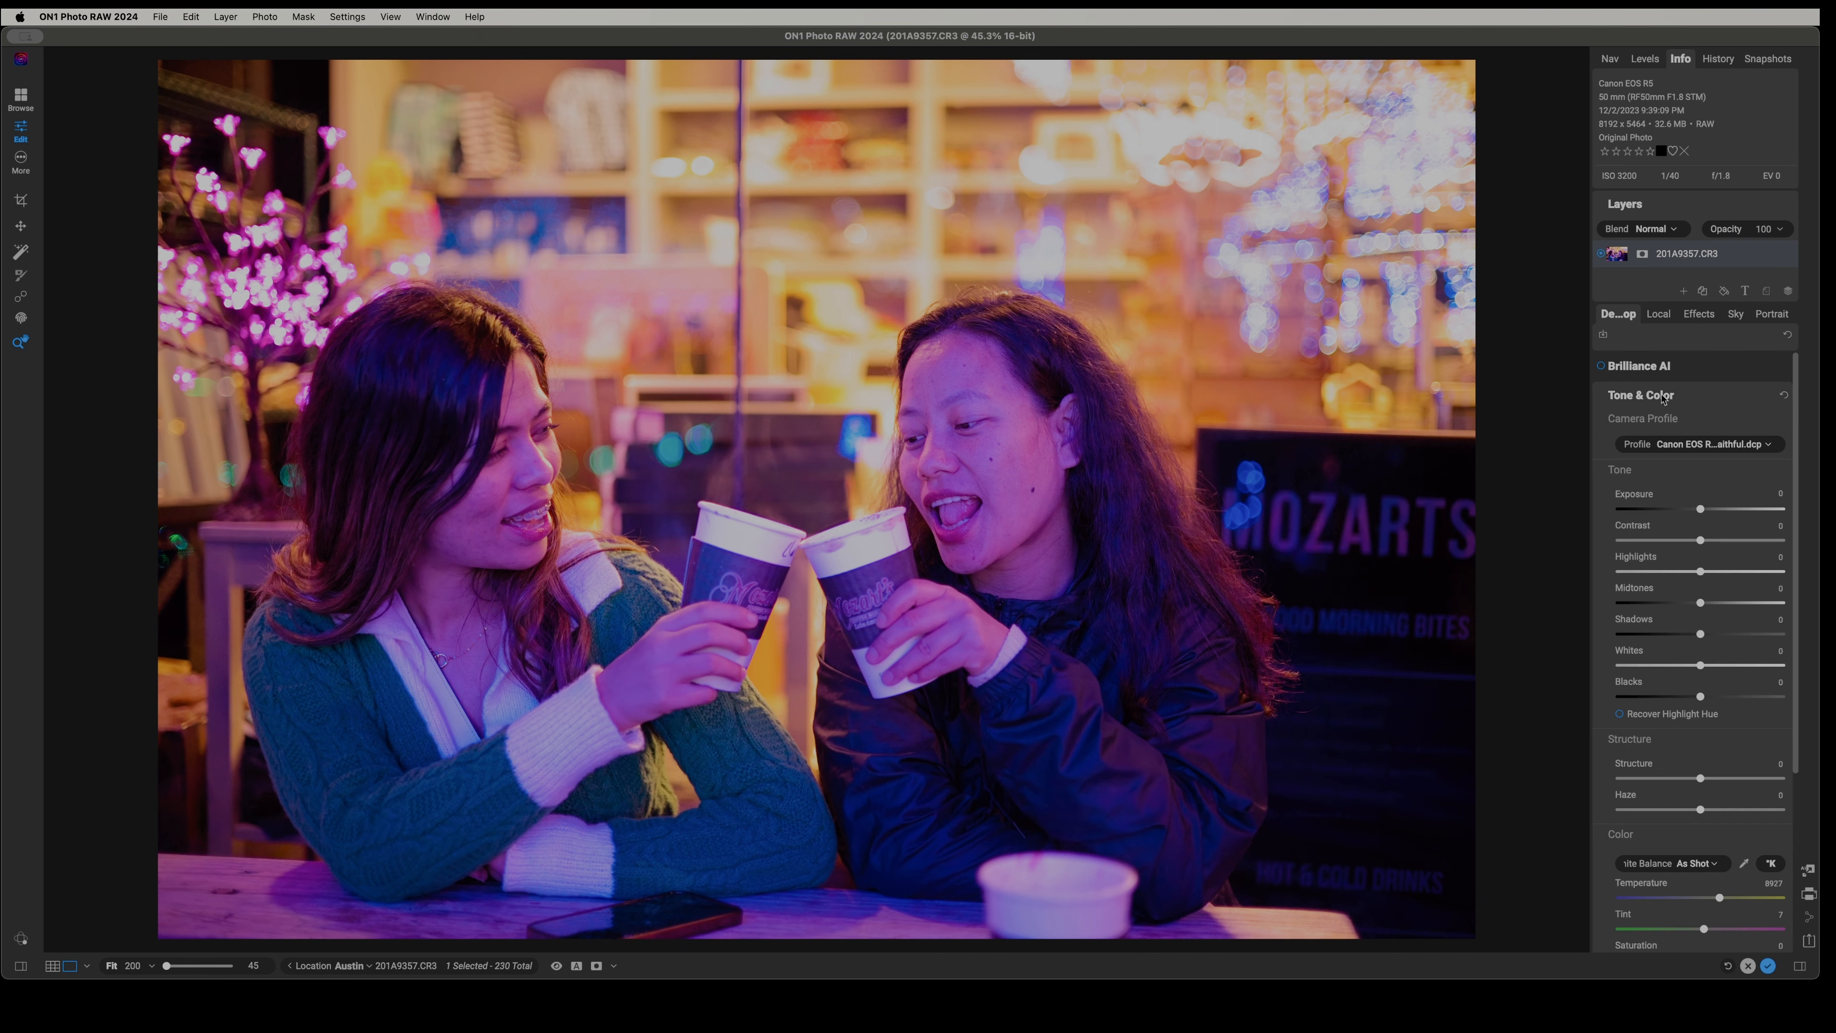
pyautogui.scroll(-2, 1694, 607)
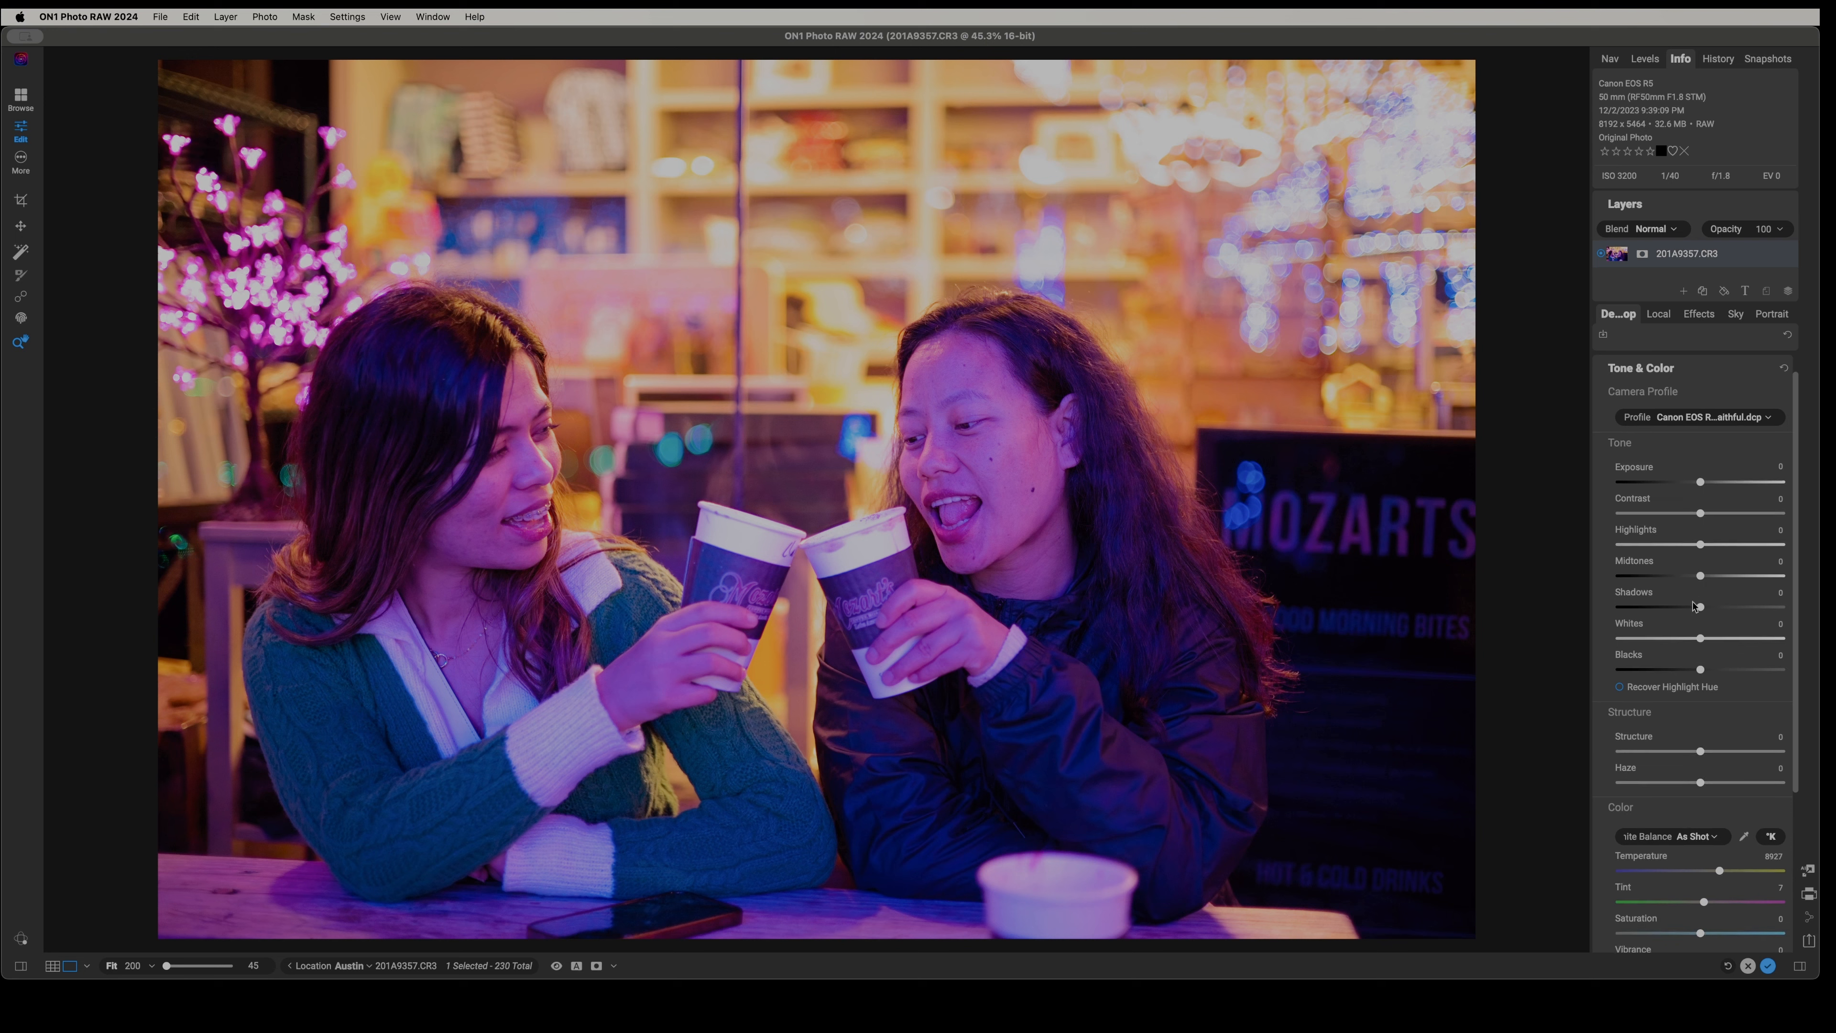
pyautogui.scroll(-2, 1694, 606)
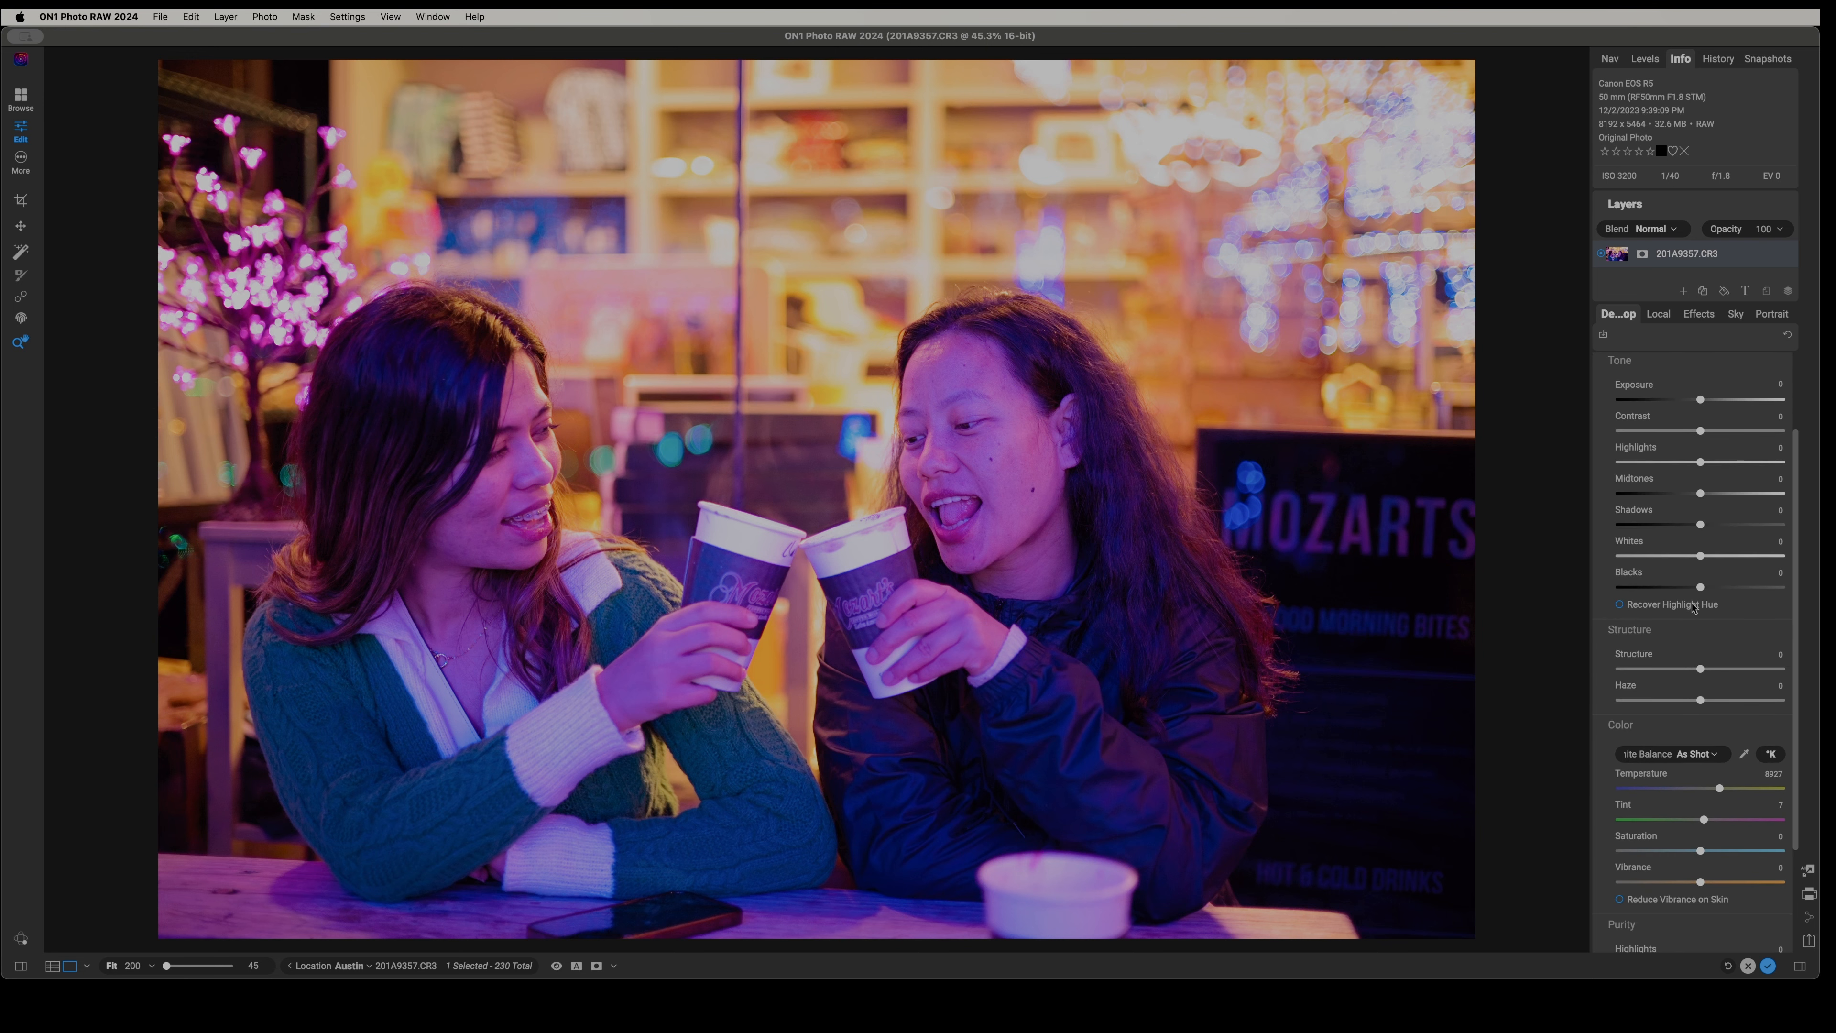
pyautogui.scroll(1, 1694, 606)
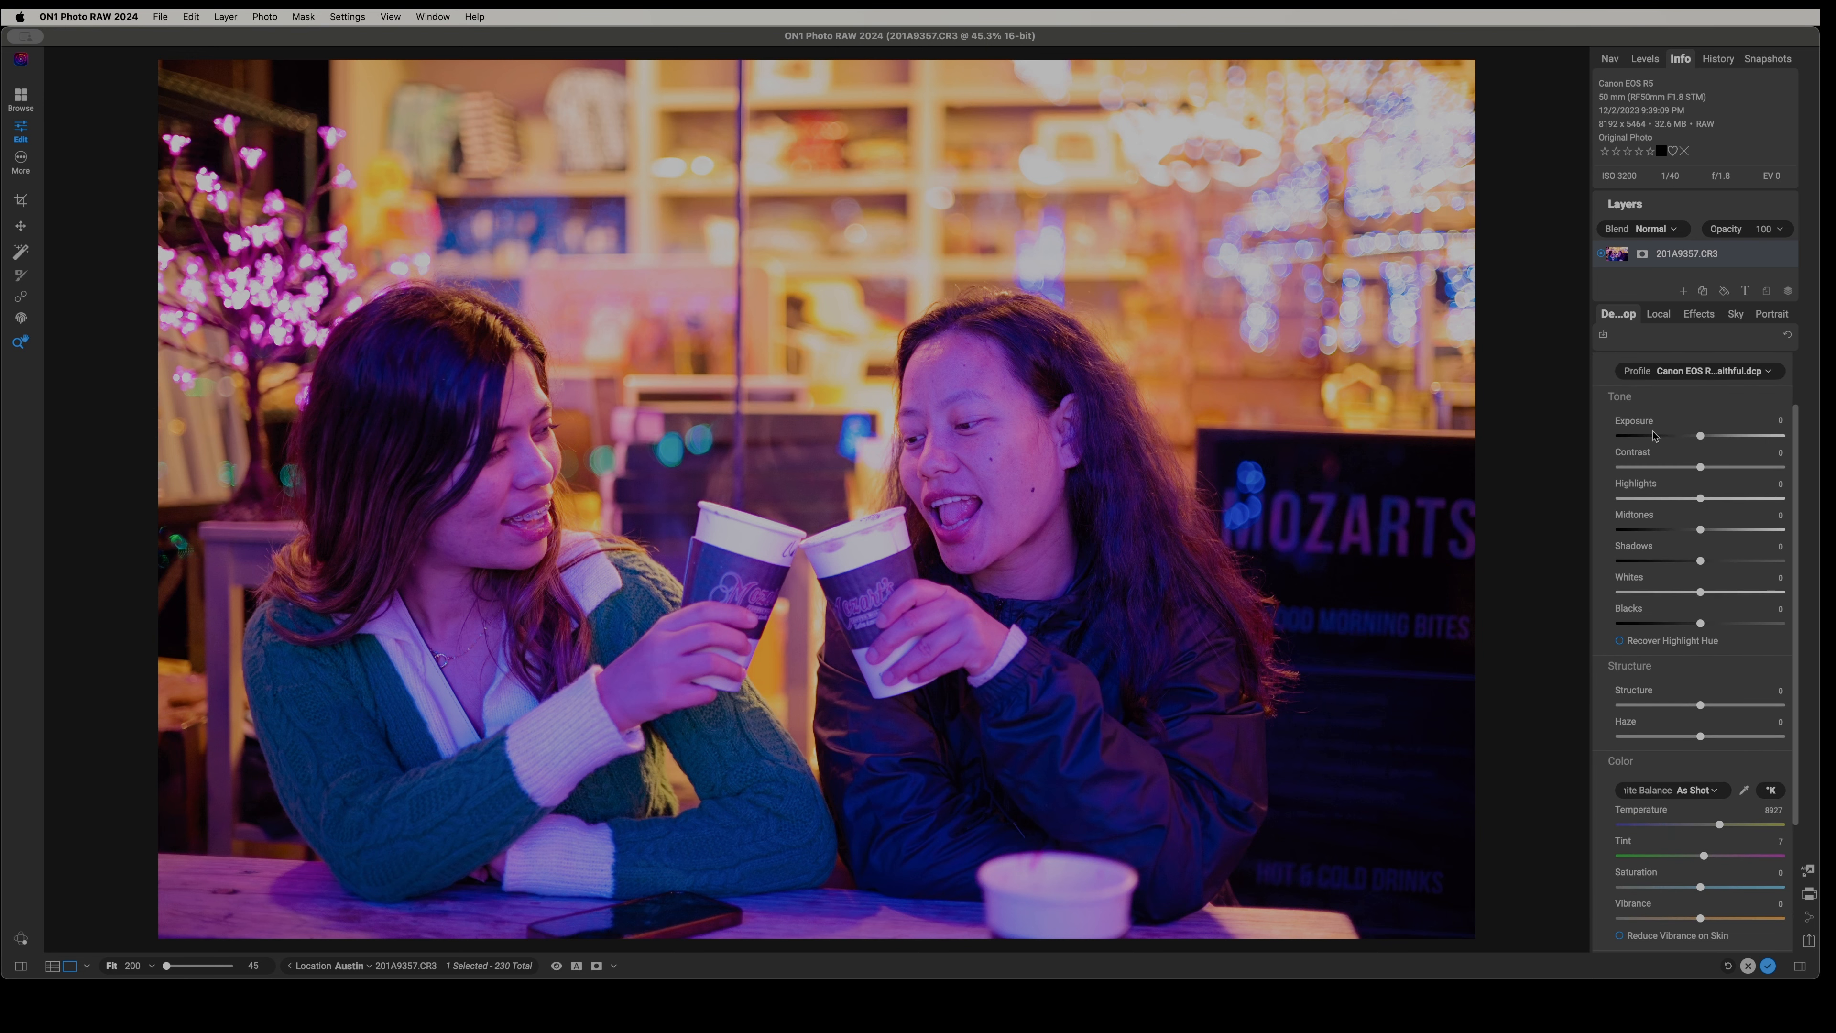
pyautogui.scroll(-5, 1665, 572)
pyautogui.scroll(-2, 1667, 591)
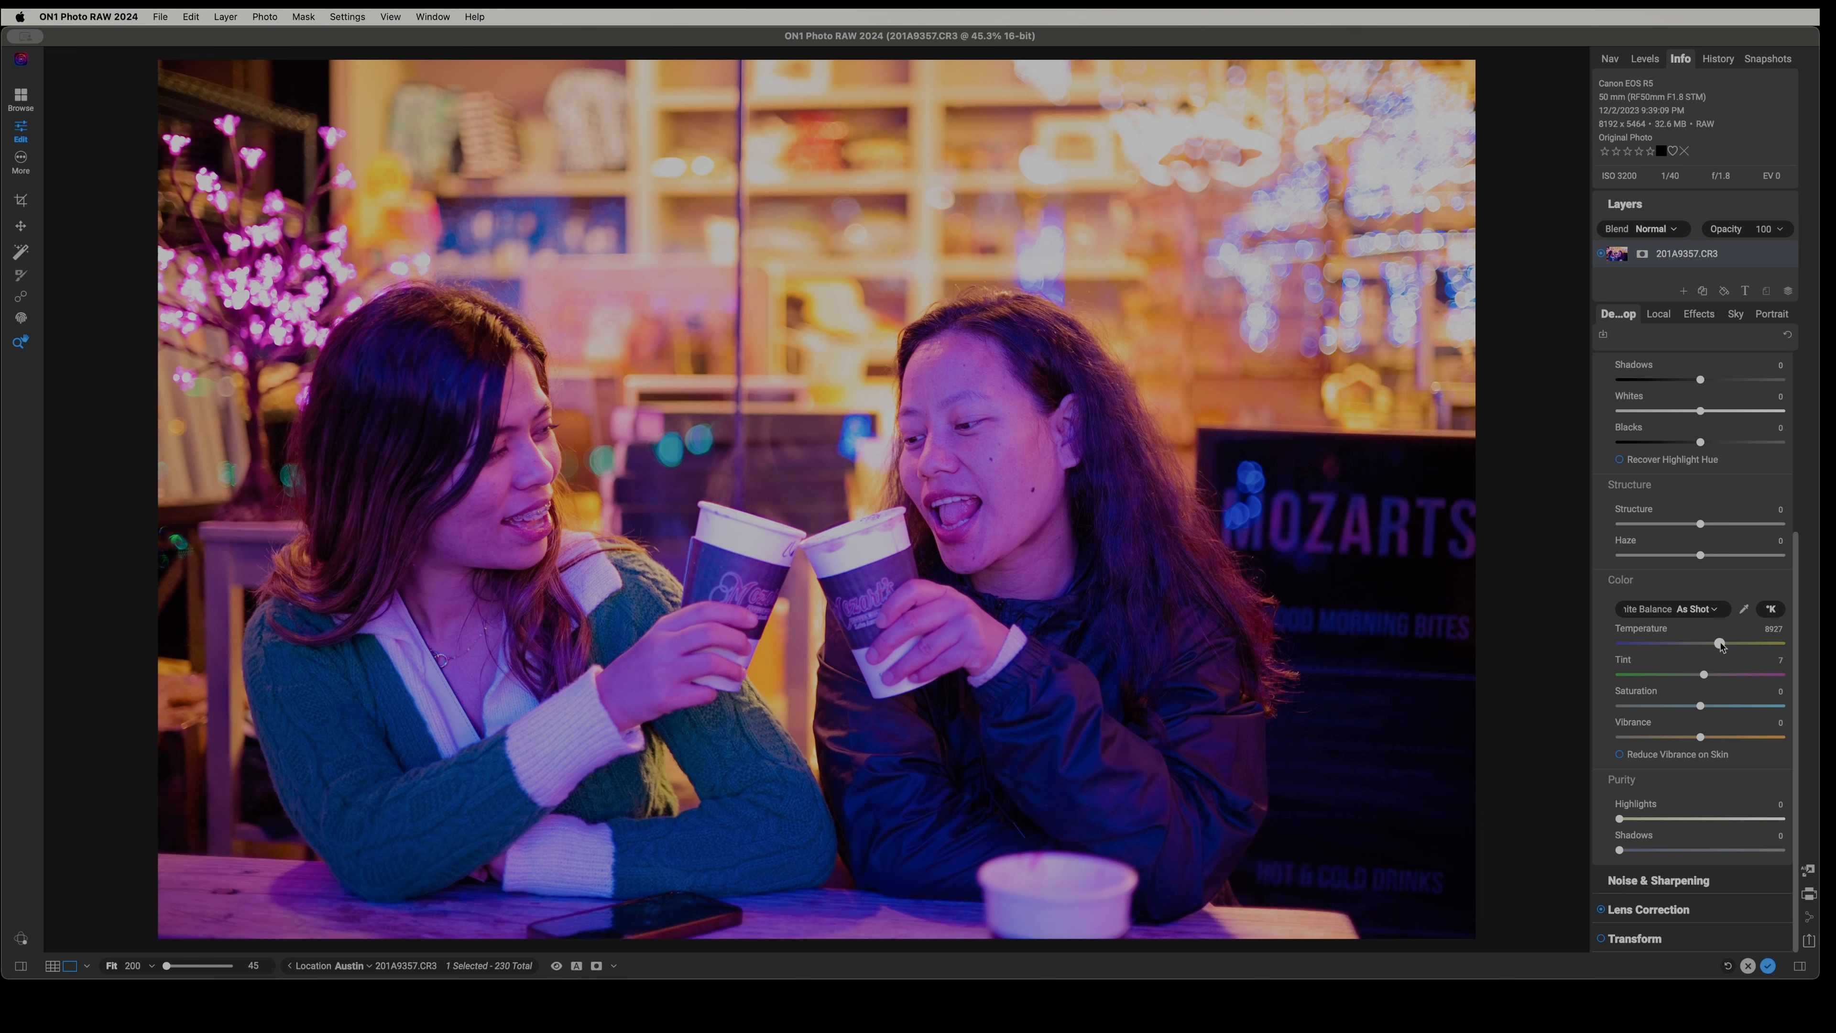
pyautogui.moveTo(1721, 646)
pyautogui.mouseDown()
pyautogui.moveTo(1661, 653)
pyautogui.moveTo(1757, 649)
pyautogui.mouseUp()
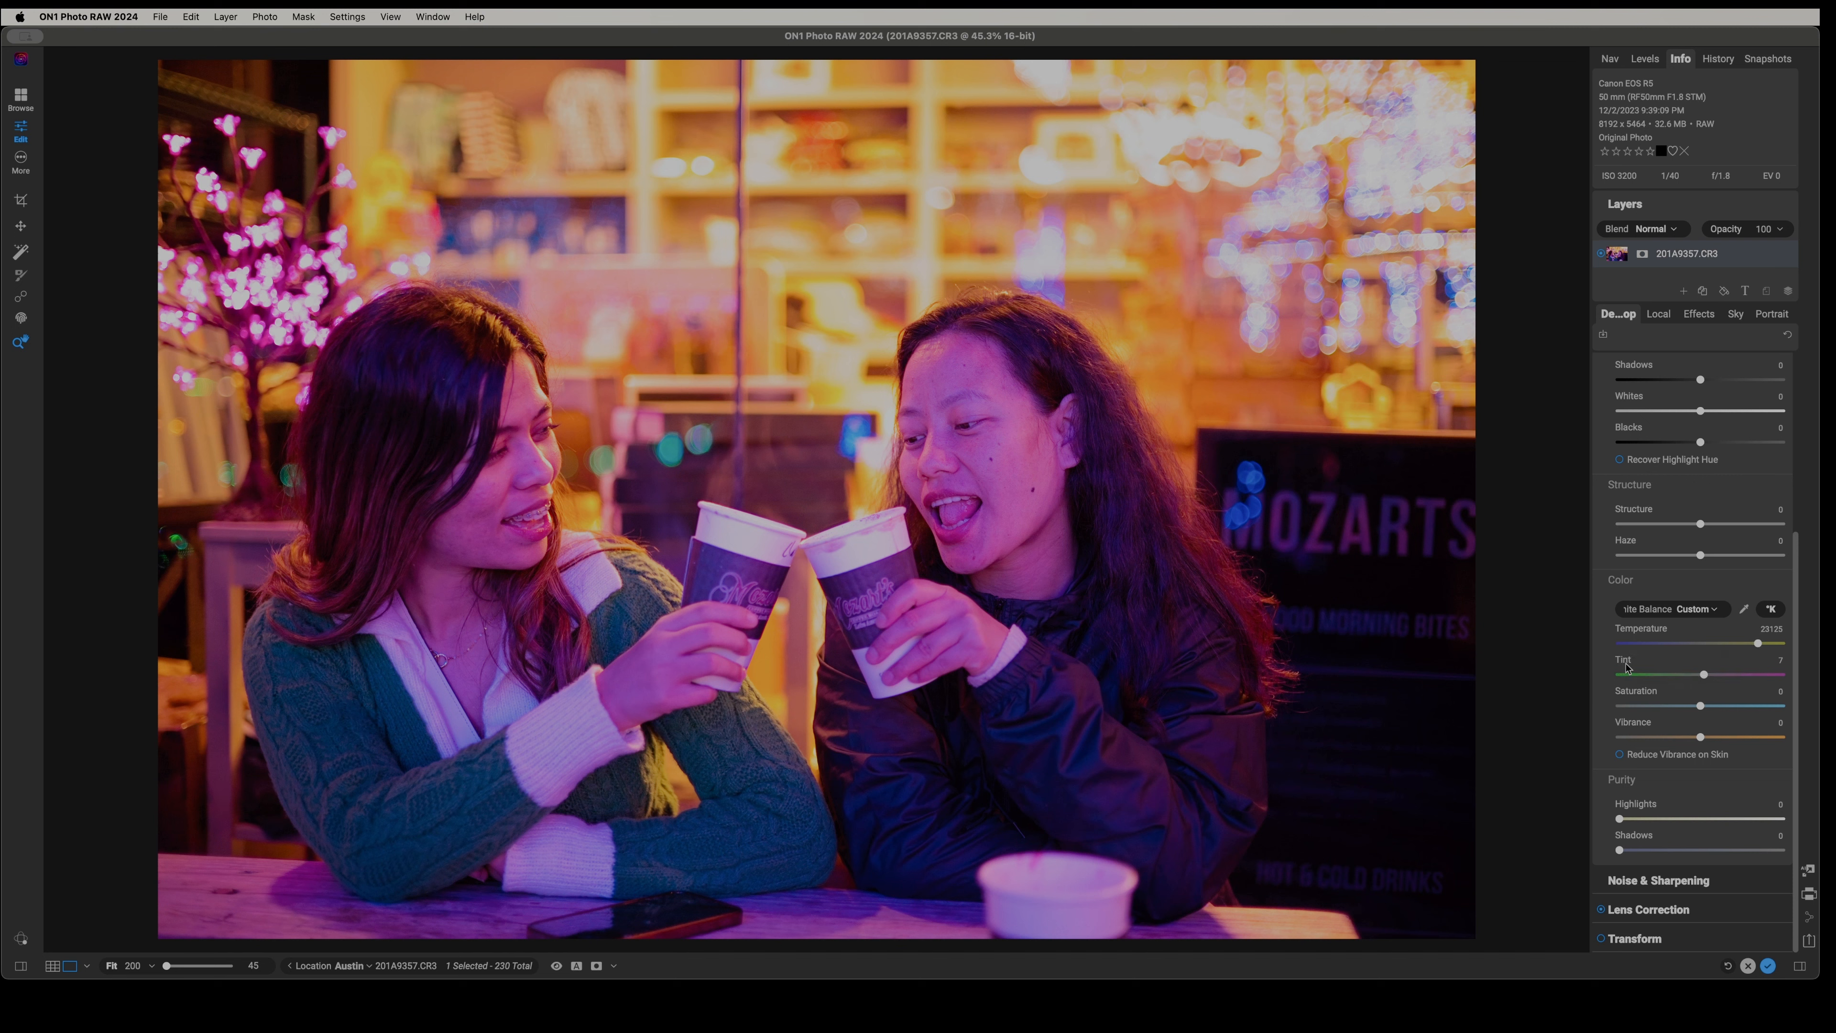
pyautogui.moveTo(1703, 676); pyautogui.dragTo(1638, 678)
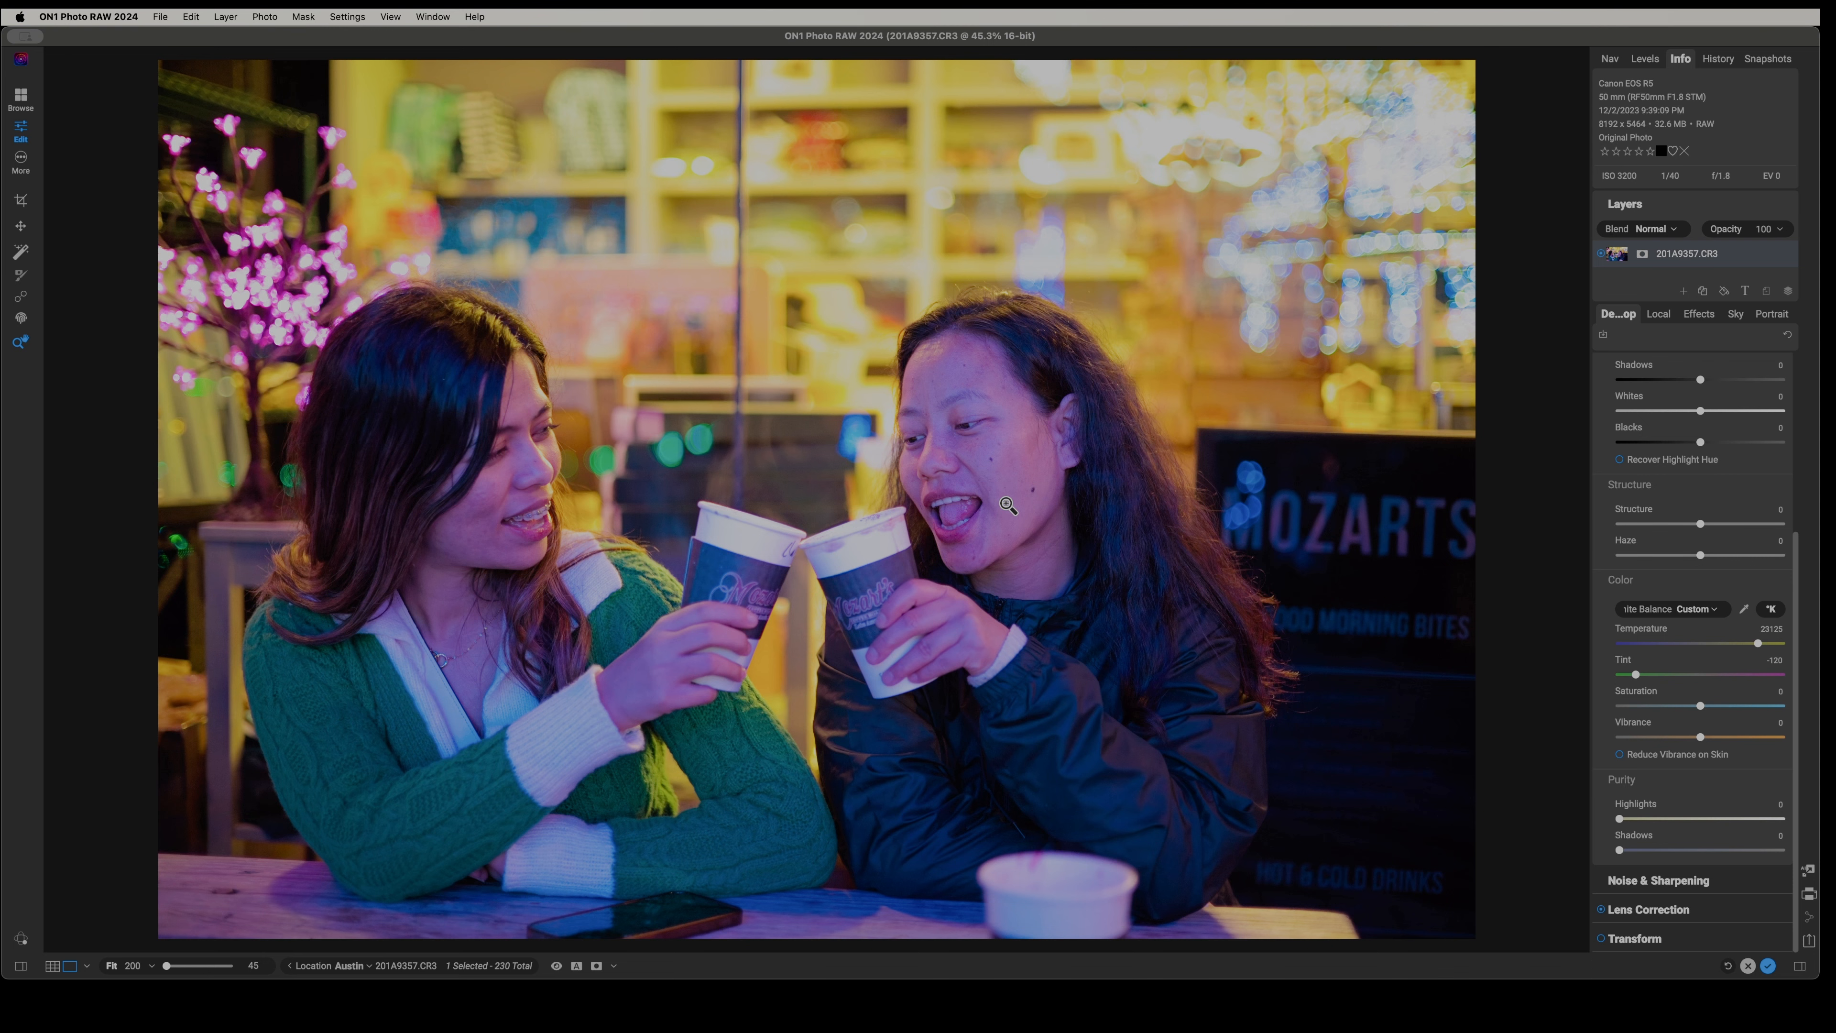
pyautogui.press('\\')
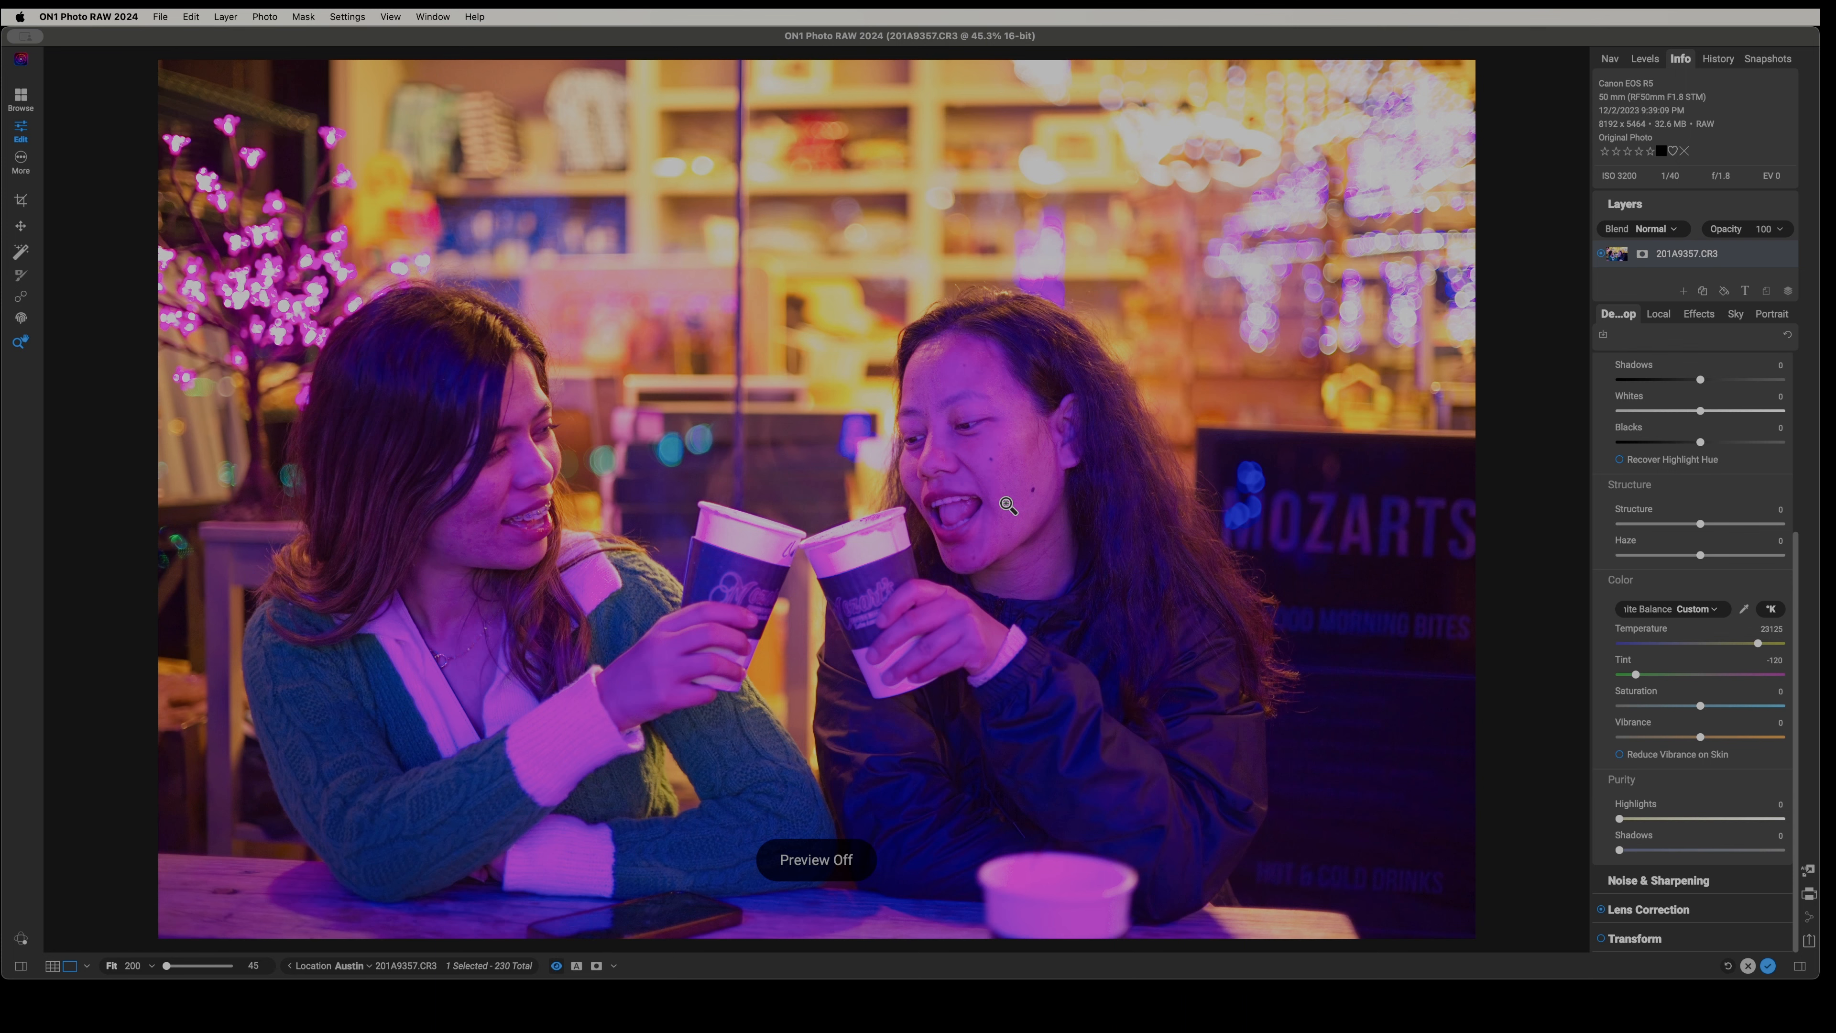
pyautogui.press('\\')
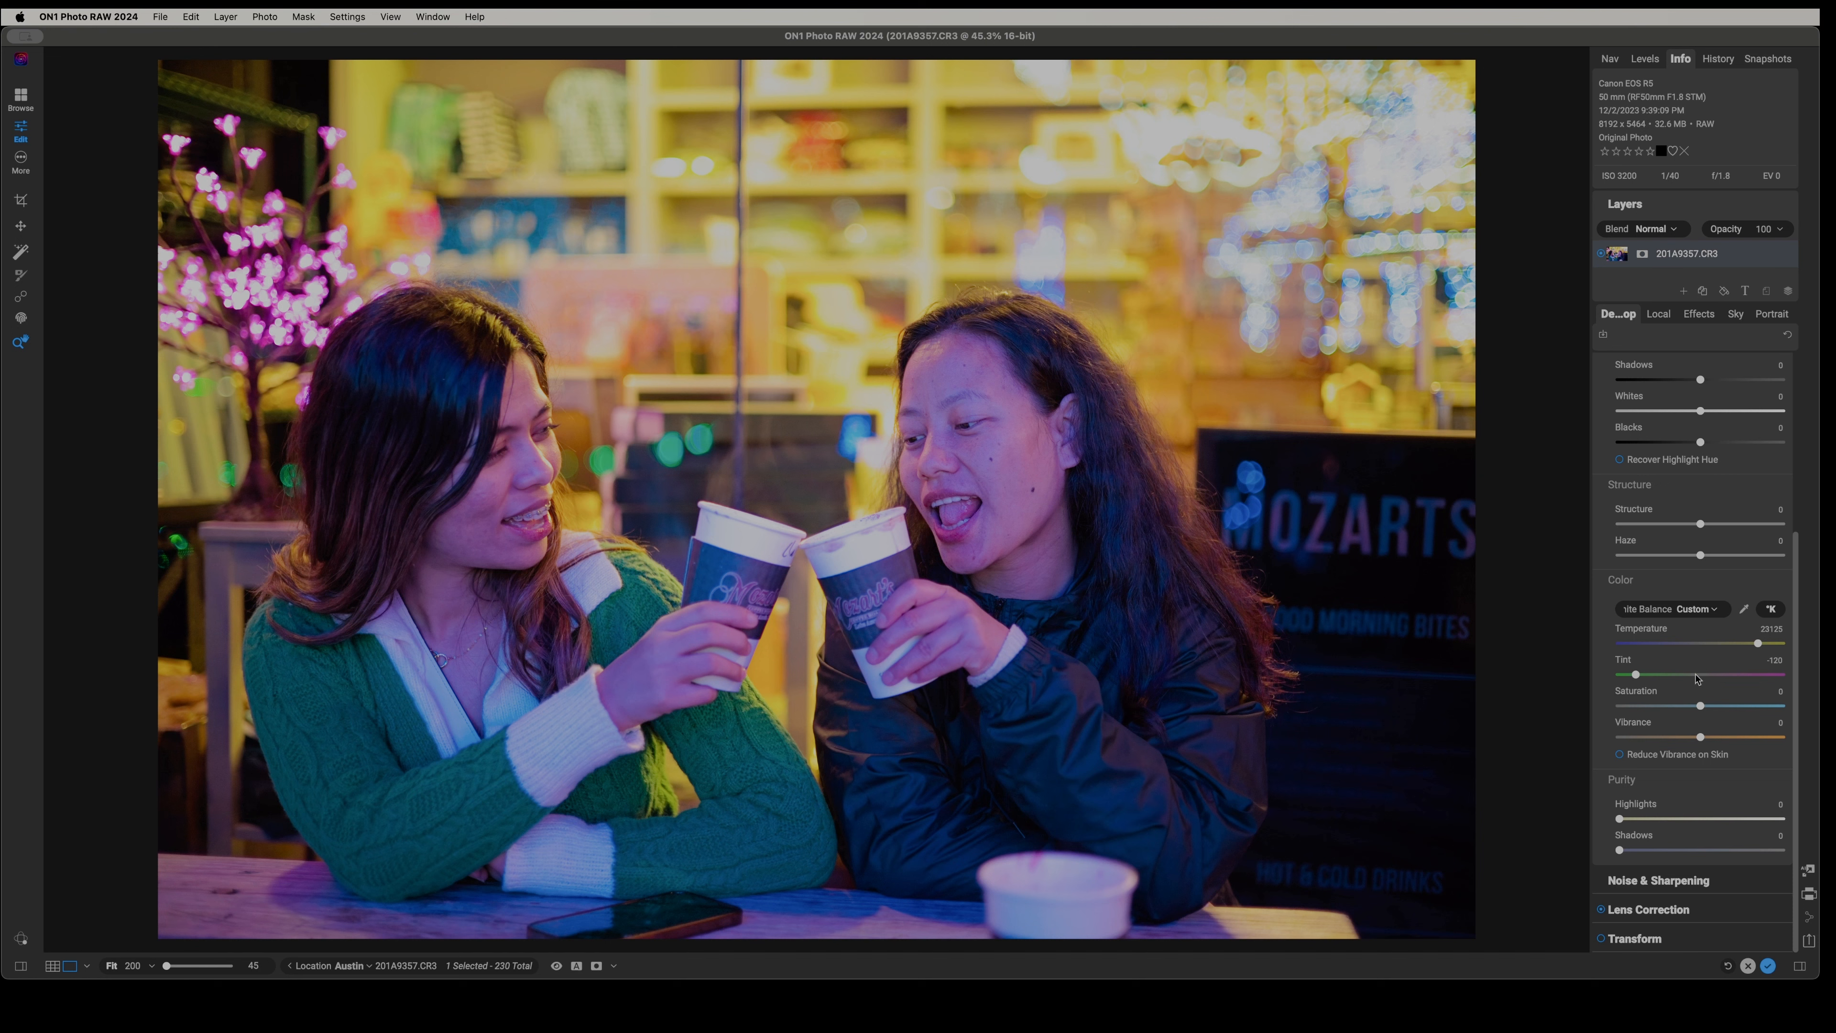
# - Set the saturation to -28 and the vibrance to 20, comparing against the unedited photo
pyautogui.moveTo(1701, 708); pyautogui.dragTo(1678, 711)
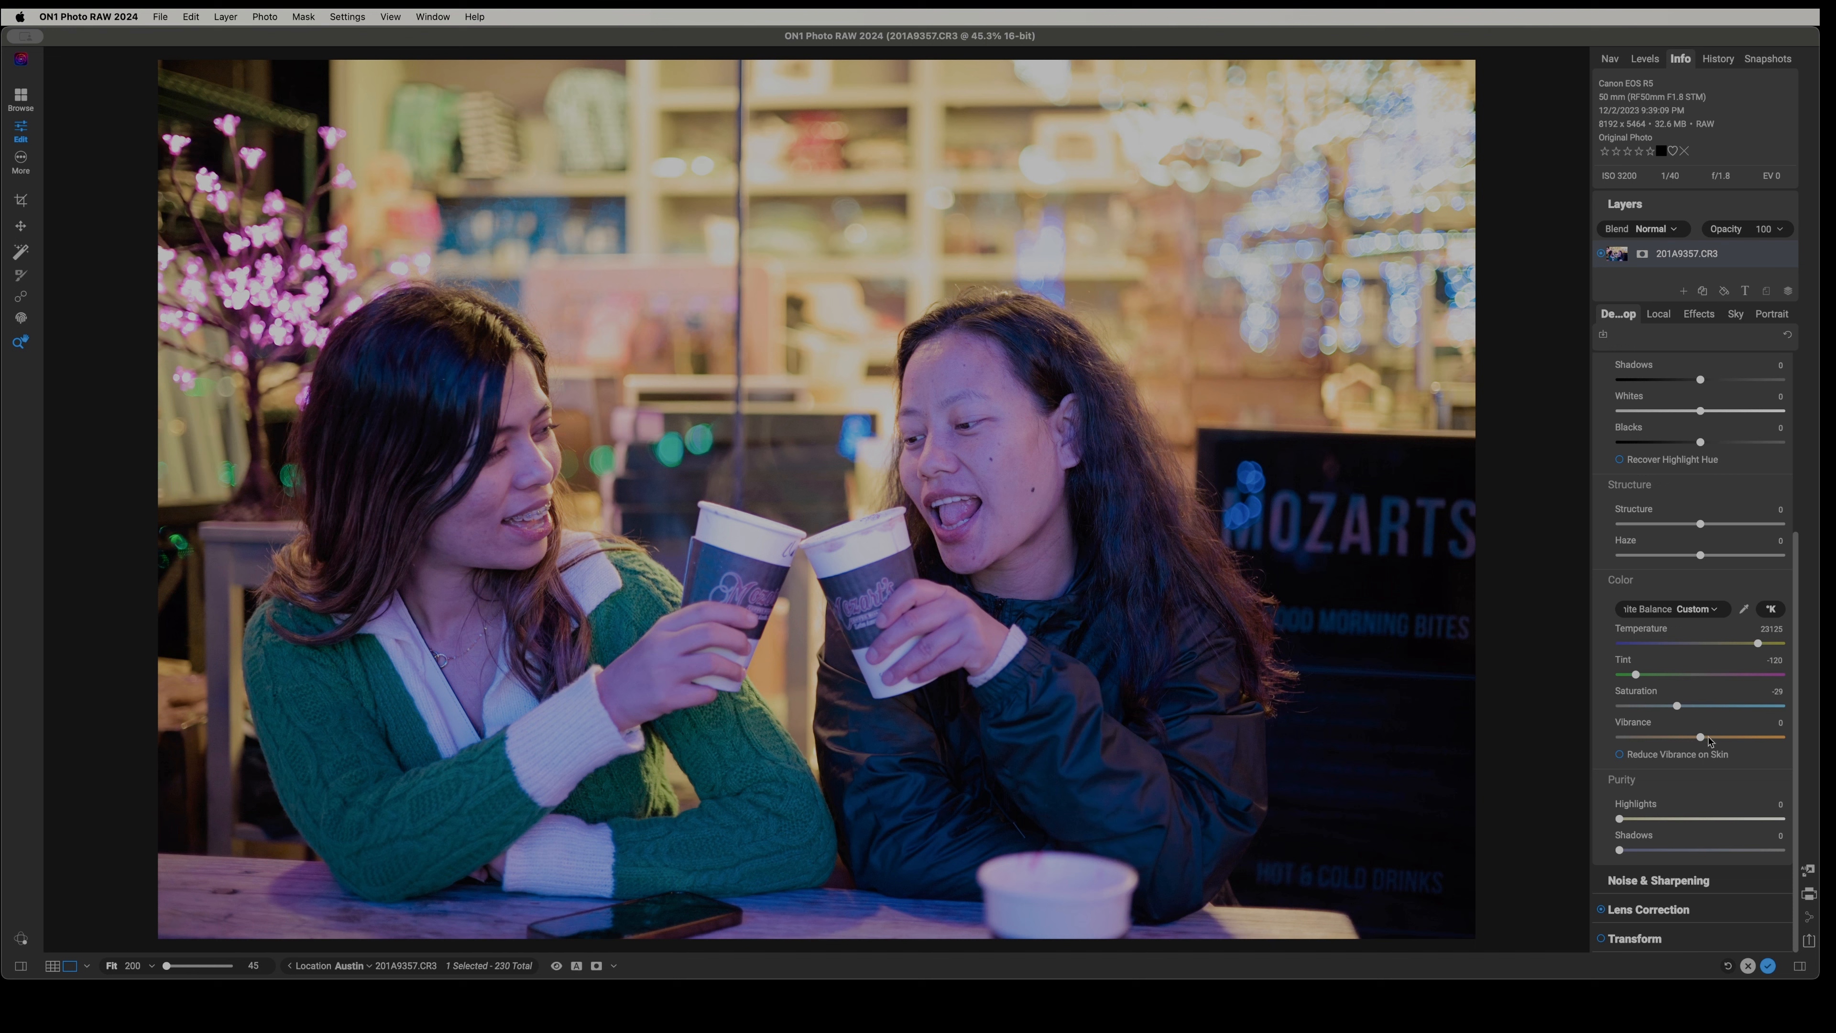
pyautogui.moveTo(1700, 737); pyautogui.dragTo(1717, 738)
pyautogui.scroll(1, 1718, 689)
pyautogui.press('super+p')
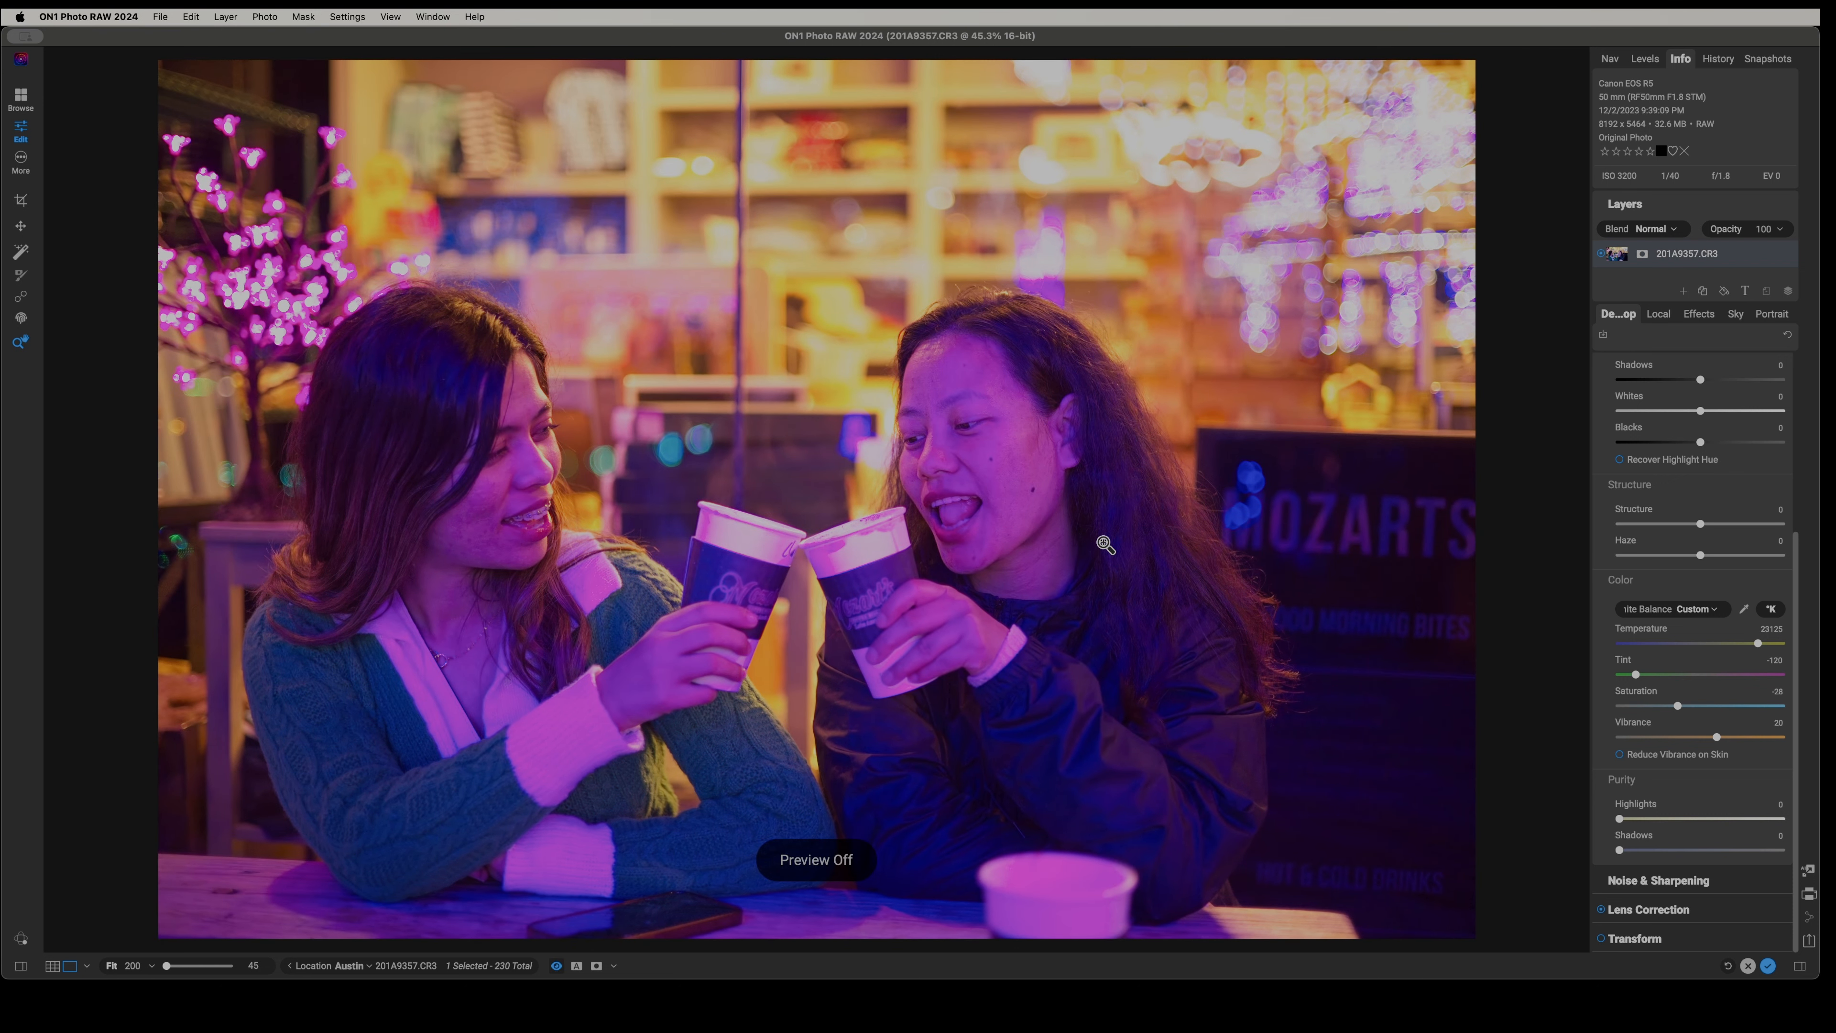
pyautogui.press('super+p')
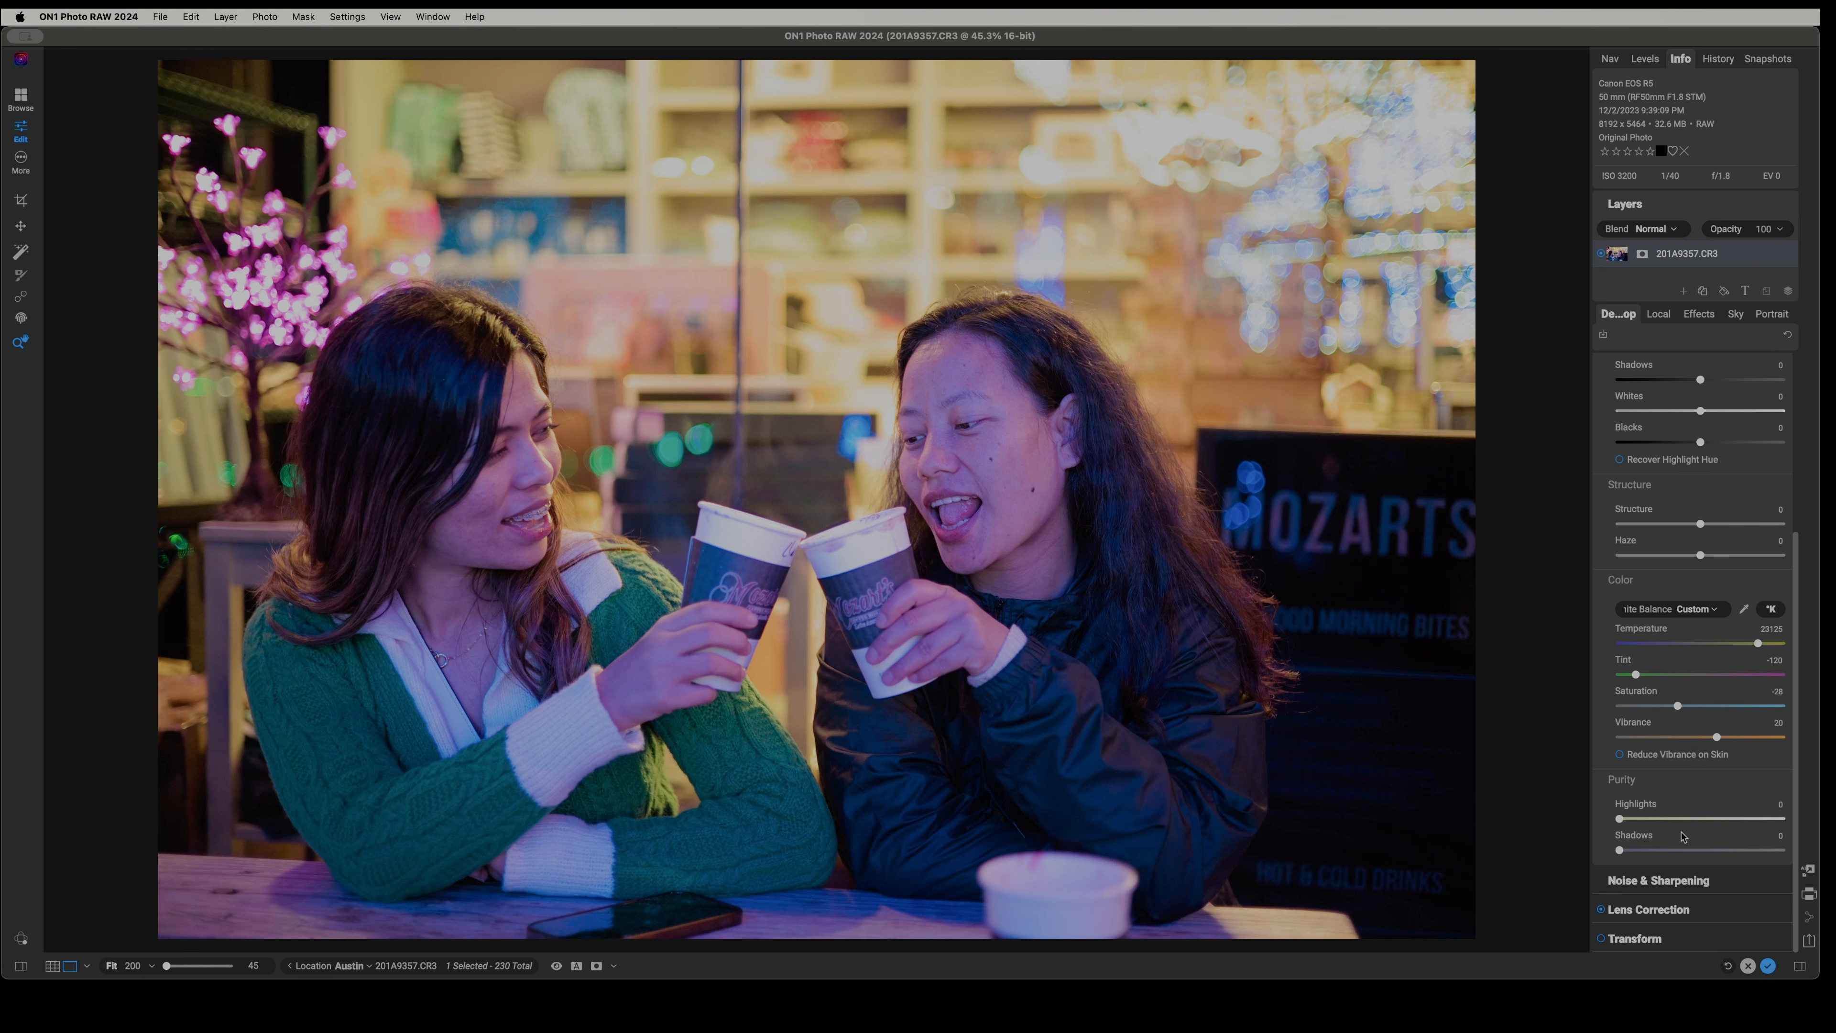
# - Lower the photo's global contrast to -22 in the tone settings
pyautogui.scroll(4, 1683, 724)
pyautogui.scroll(2, 1685, 709)
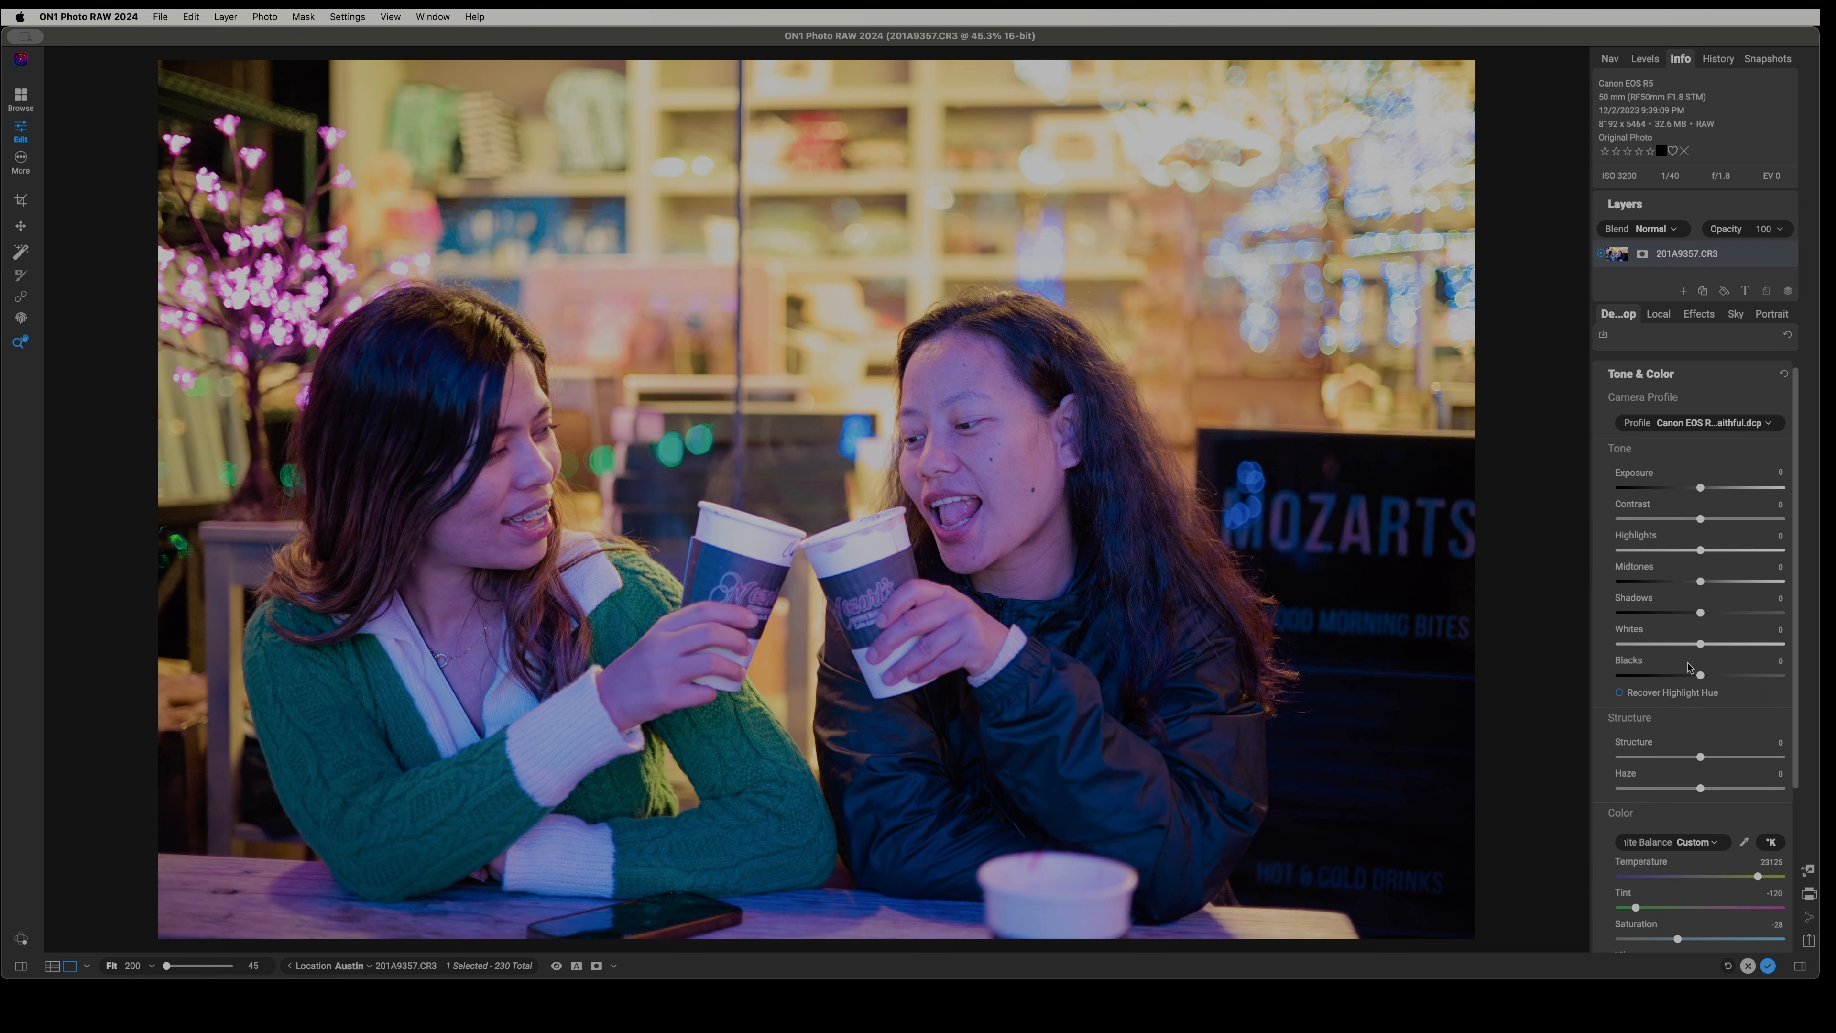
pyautogui.scroll(1, 1689, 667)
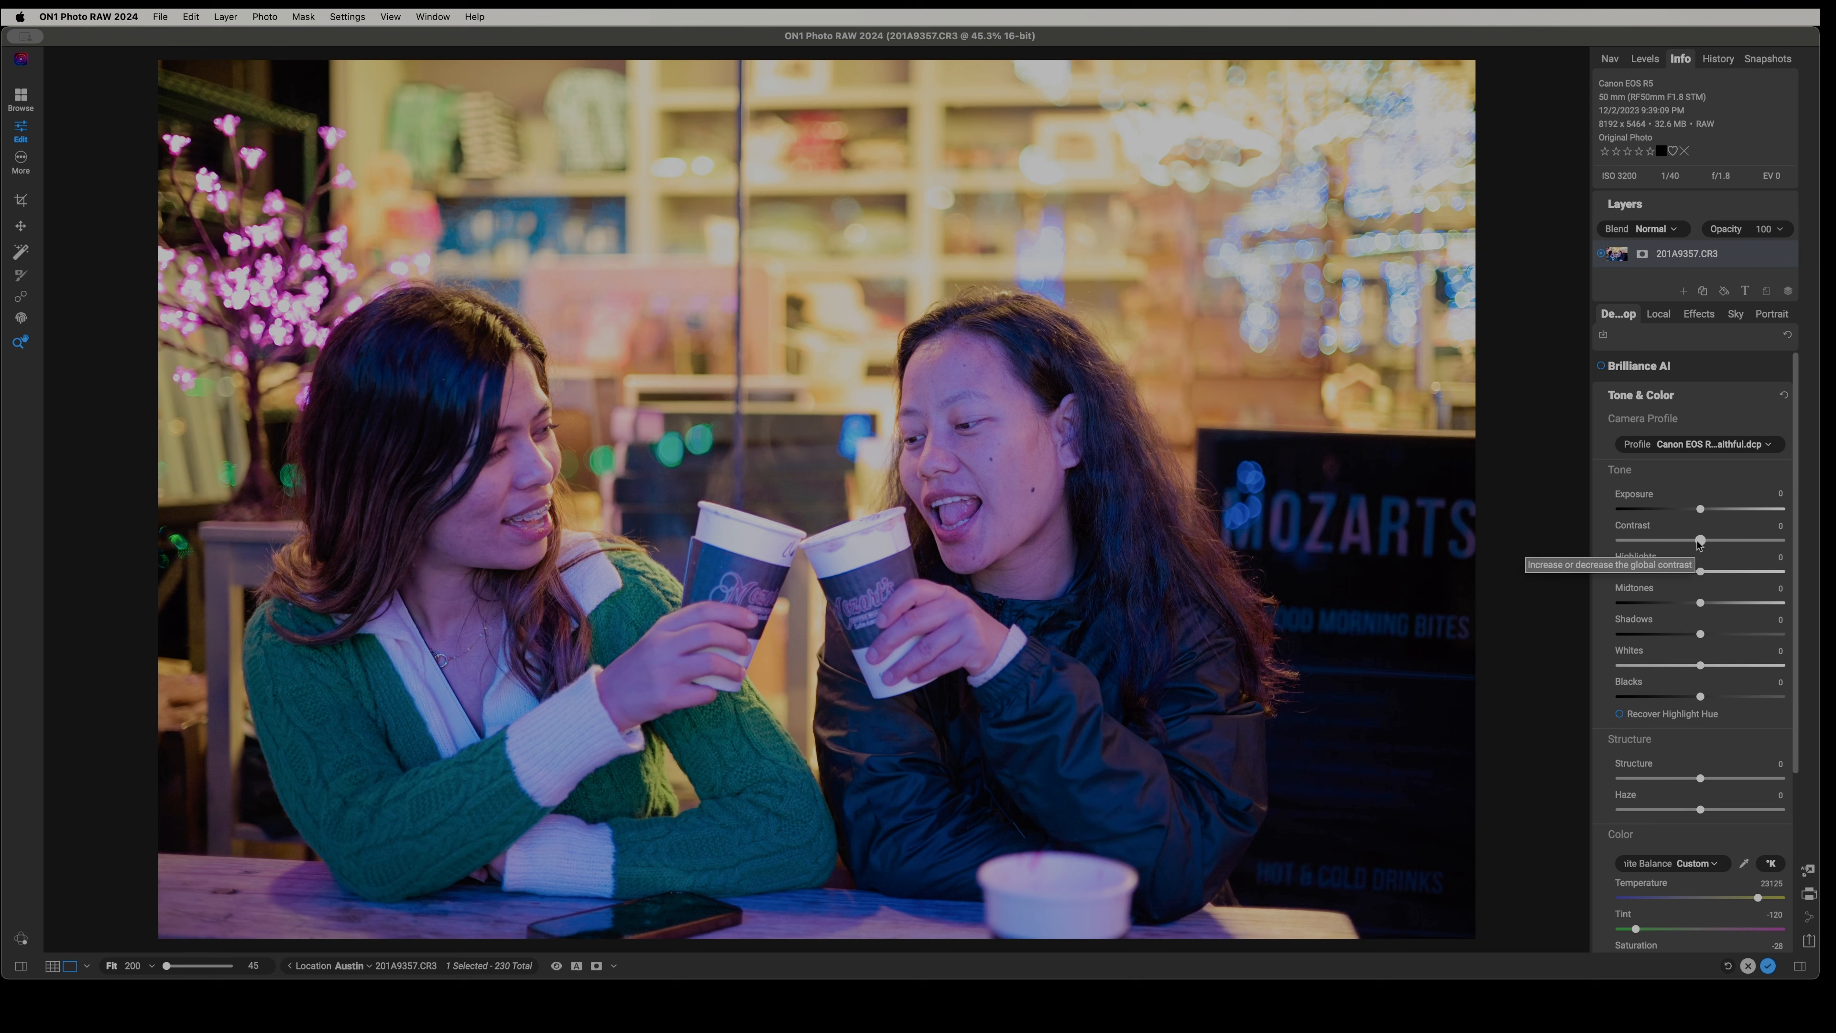
pyautogui.moveTo(1699, 541); pyautogui.dragTo(1685, 541)
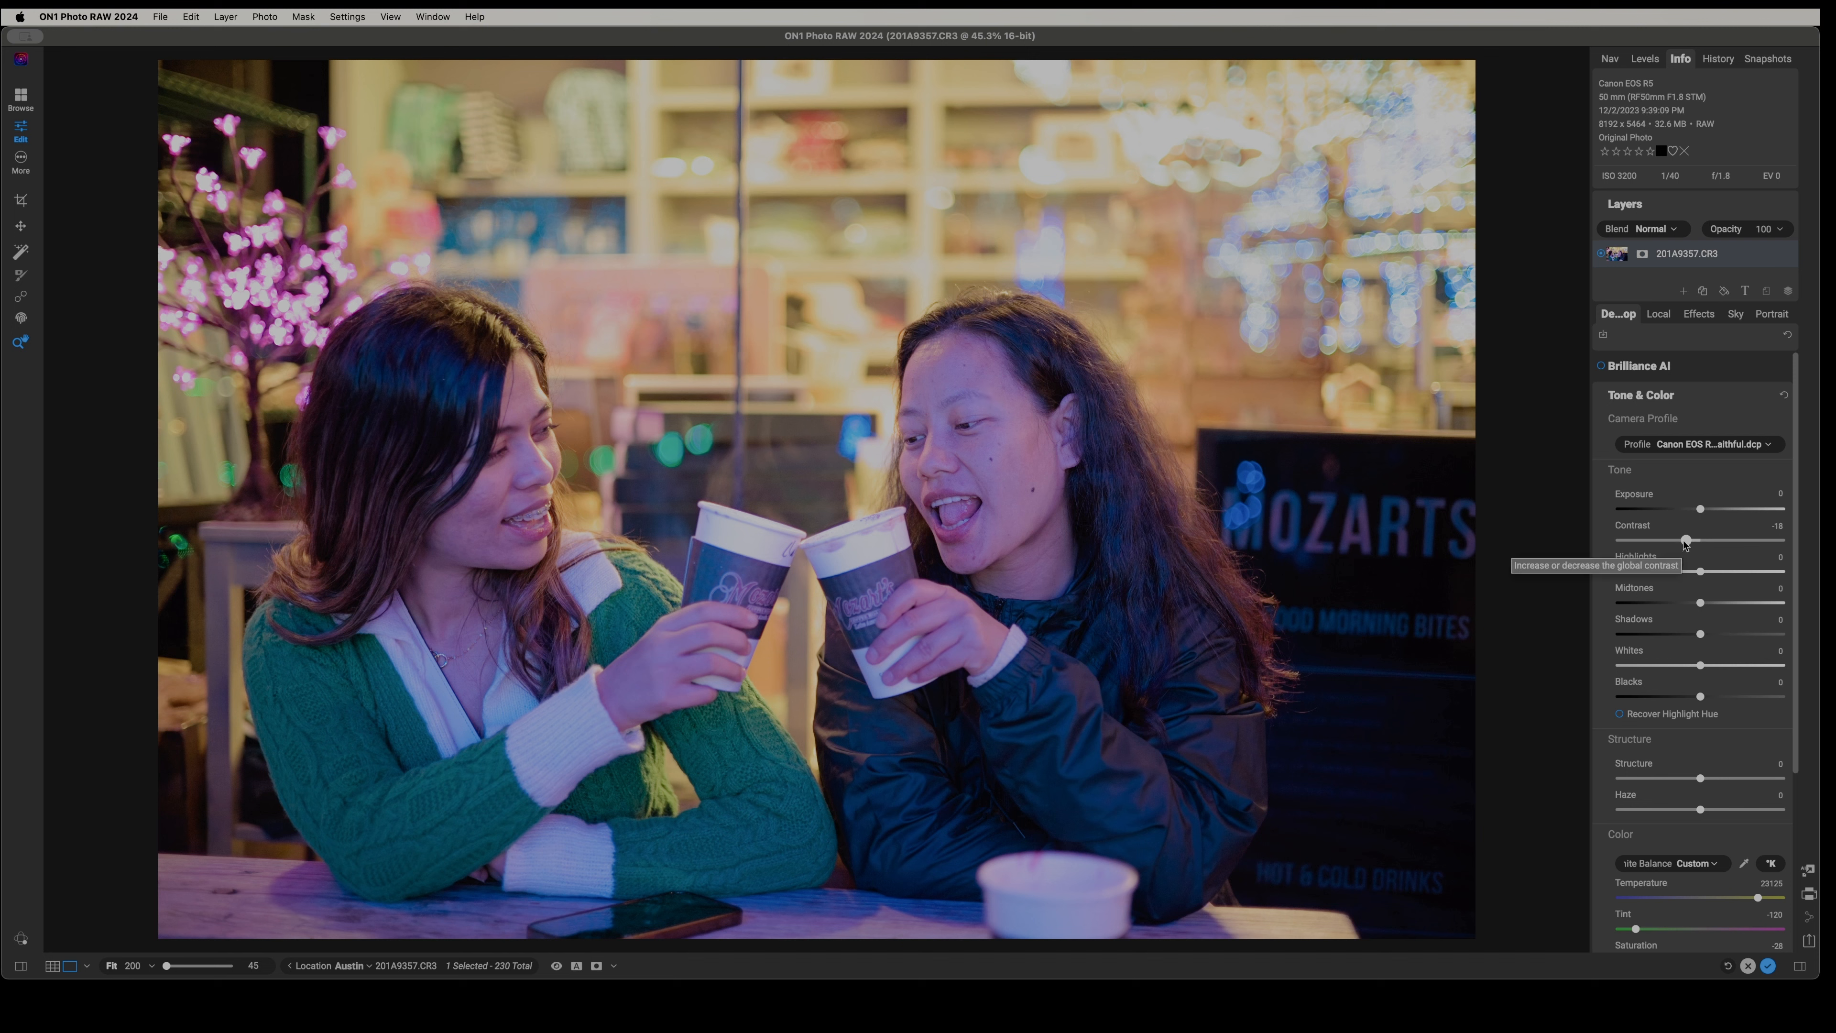
pyautogui.moveTo(1683, 541); pyautogui.dragTo(1681, 541)
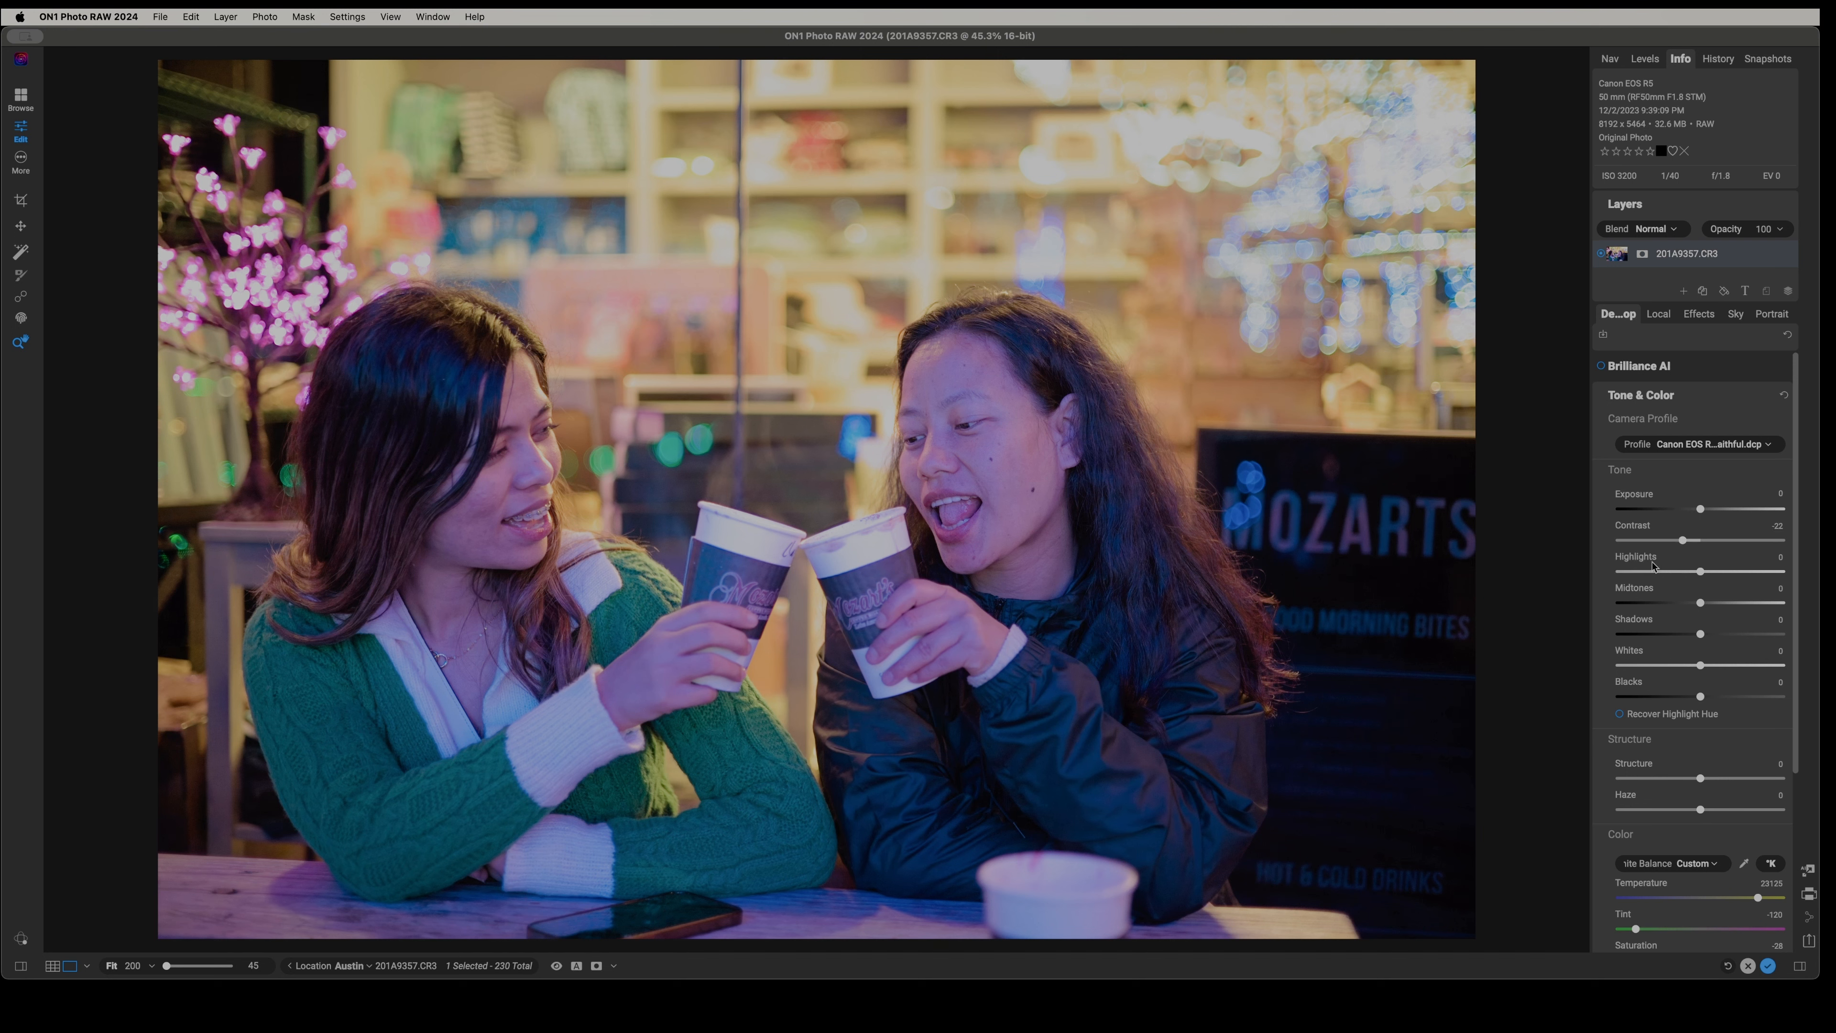
# - Make slight adjustments to the photo's highlights, midtones and shadows
pyautogui.moveTo(1700, 572); pyautogui.dragTo(1696, 576)
pyautogui.moveTo(1701, 608); pyautogui.dragTo(1703, 608)
pyautogui.moveTo(1701, 635); pyautogui.dragTo(1701, 636)
# - Add a Curves filter to the photo as an effect
pyautogui.click(1700, 315)
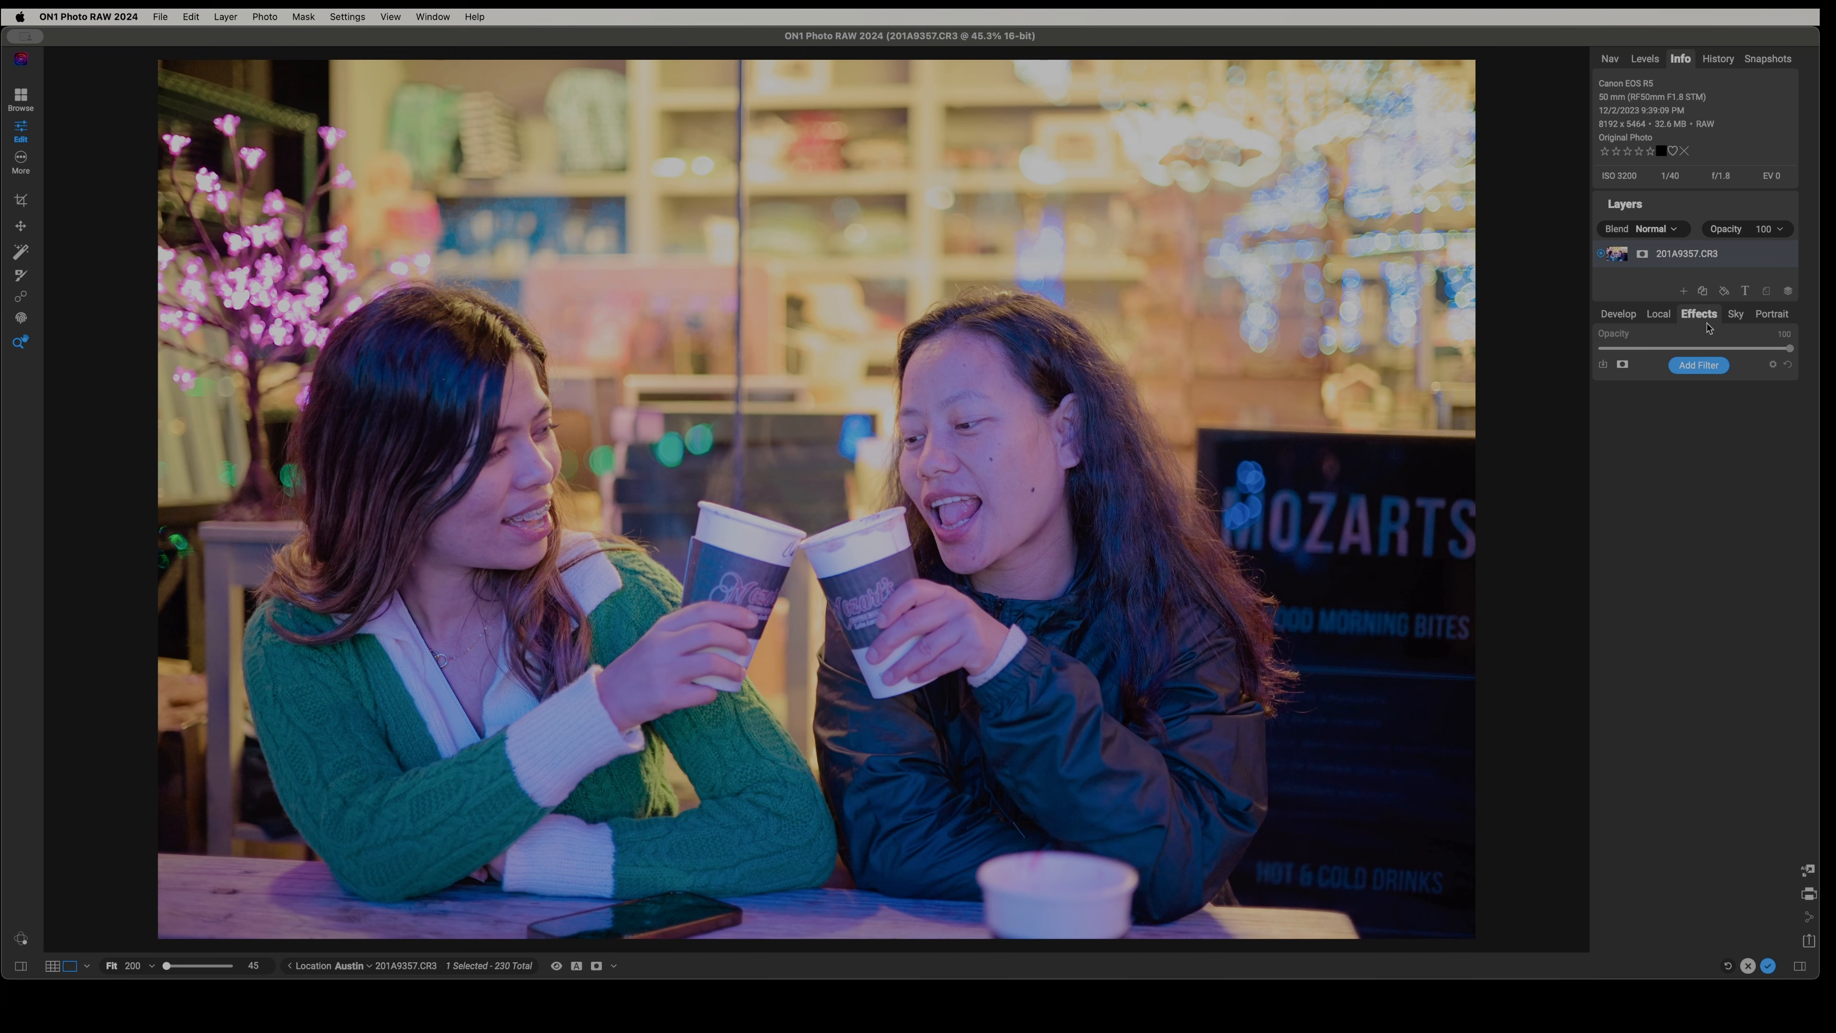
pyautogui.click(1698, 366)
pyautogui.click(1366, 606)
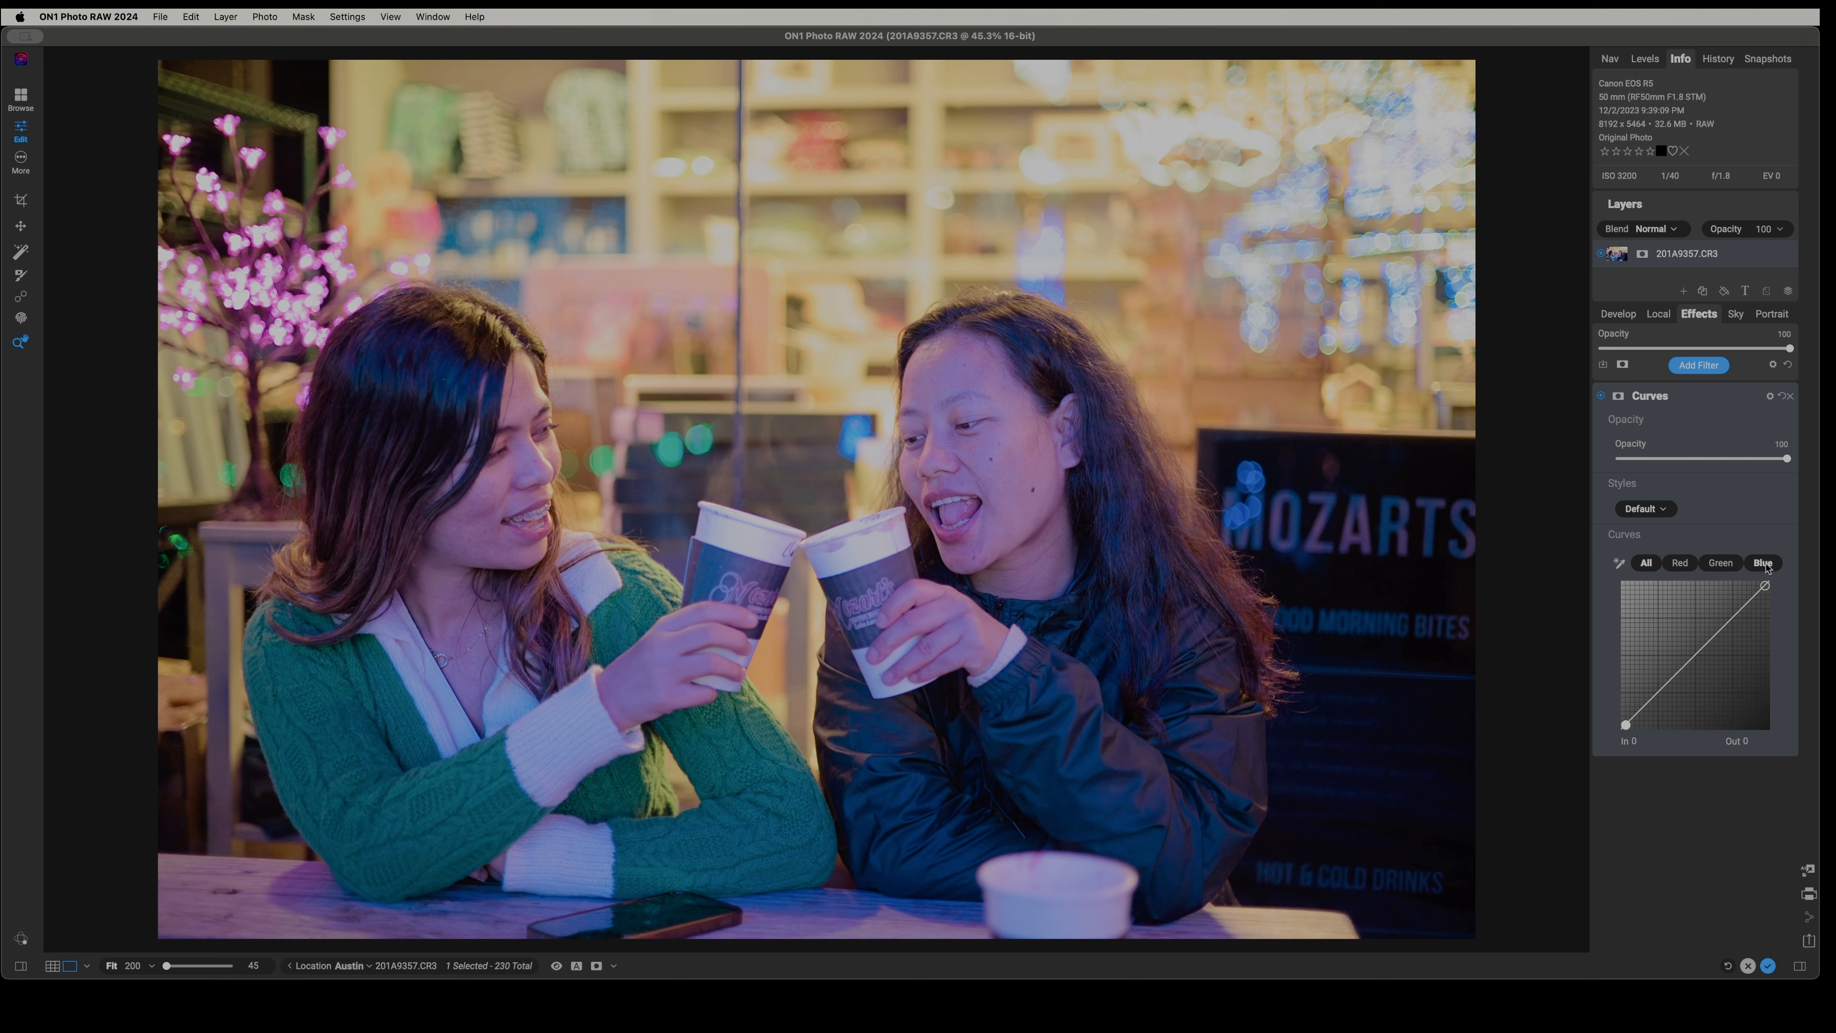
# - Sample a blue-channel curve point on the cheek of the woman in the dark jacket and set its output to 201
pyautogui.click(1766, 564)
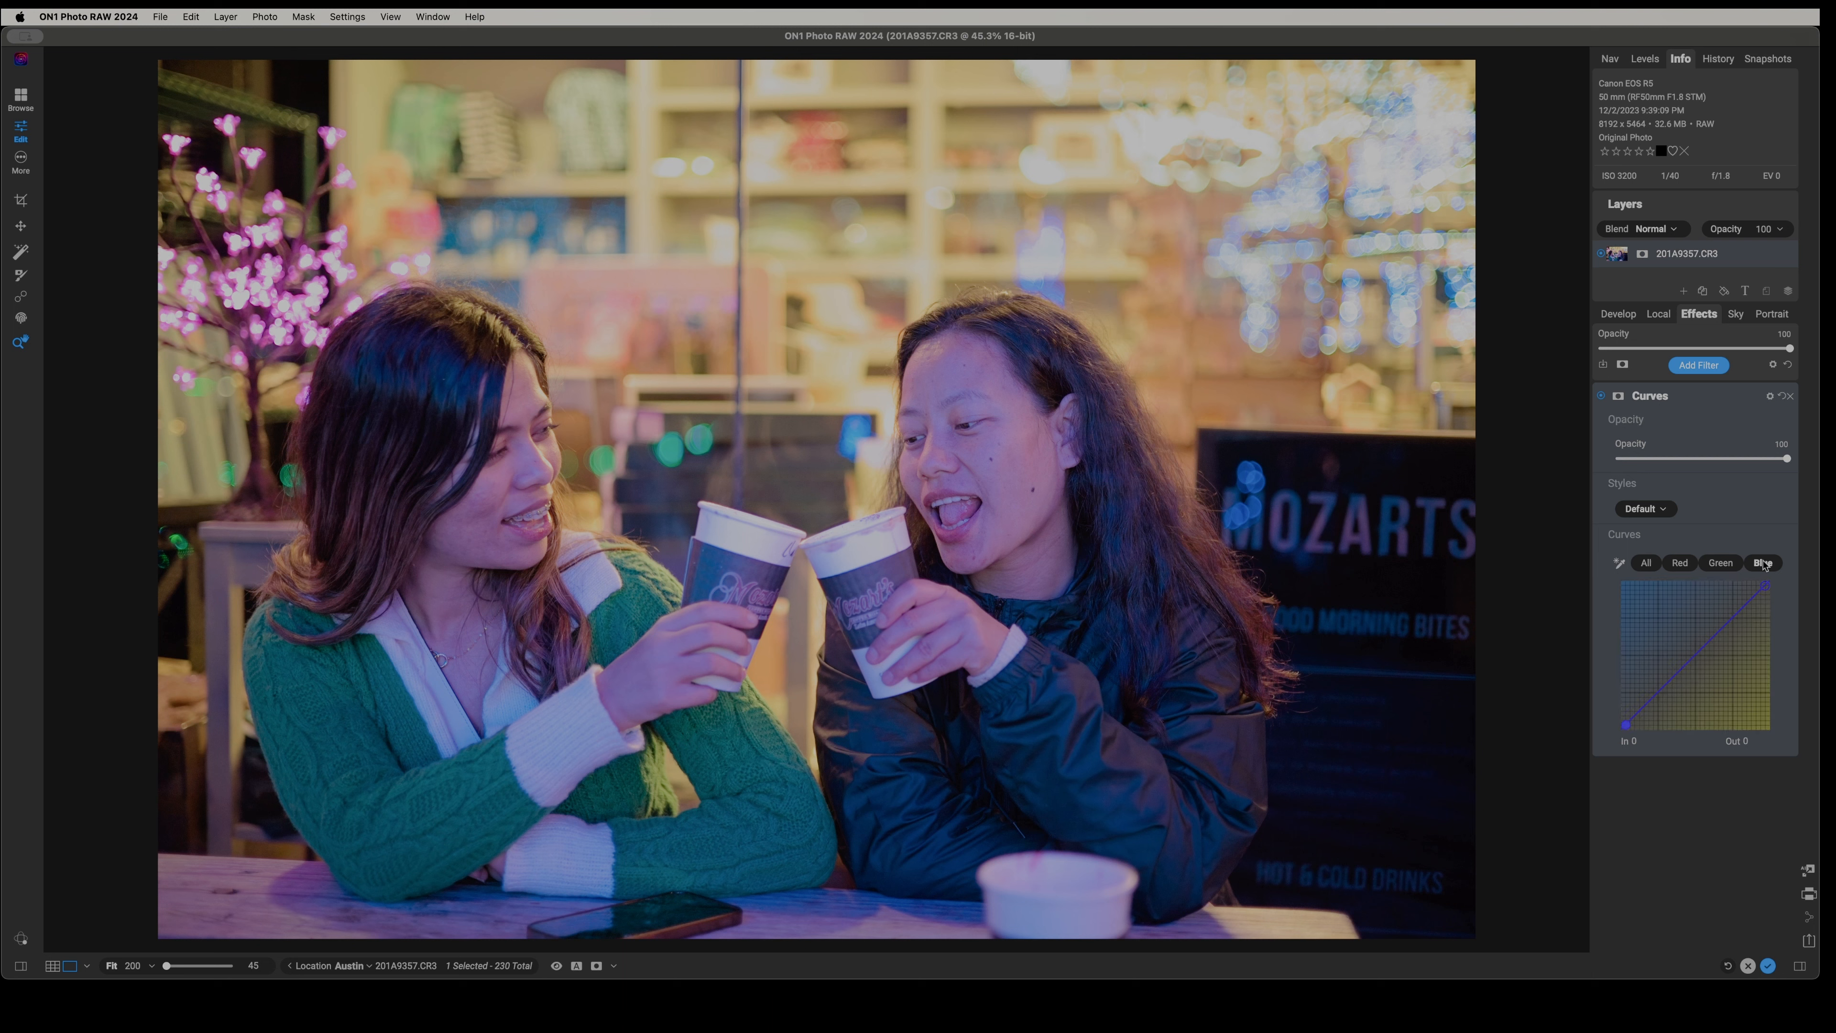
pyautogui.click(1624, 569)
pyautogui.click(980, 458)
pyautogui.click(1748, 741)
pyautogui.moveTo(1747, 740); pyautogui.dragTo(1760, 741)
pyautogui.press('Return')
pyautogui.click(1750, 741)
pyautogui.write('201')
# - Sample a green-channel curve point on the same cheek, enter an output of 122 and raise it by three increments
pyautogui.click(1728, 564)
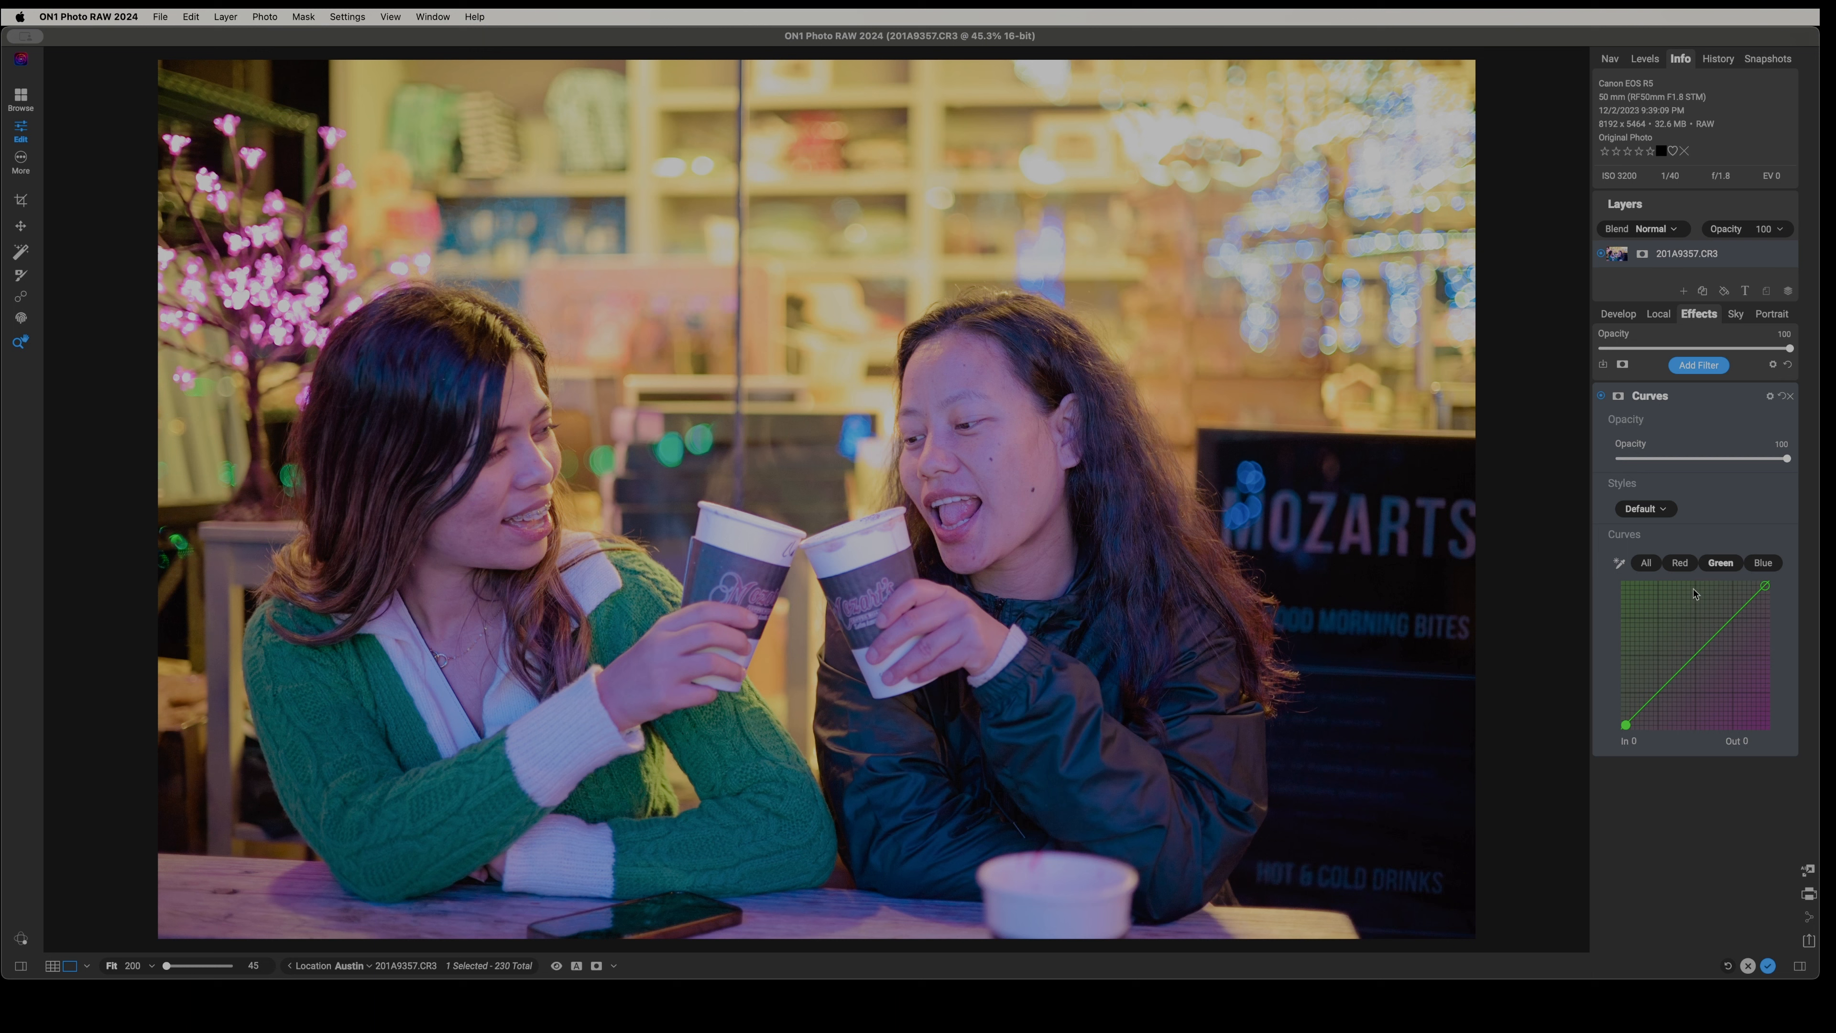
pyautogui.click(1619, 564)
pyautogui.click(984, 453)
pyautogui.click(1763, 740)
pyautogui.write('122')
pyautogui.press('Up')
pyautogui.press('Up')
pyautogui.press('Up')
pyautogui.press('Return')
# - Sample a red-channel curve point on the same cheek and set its output to 157
pyautogui.click(1682, 565)
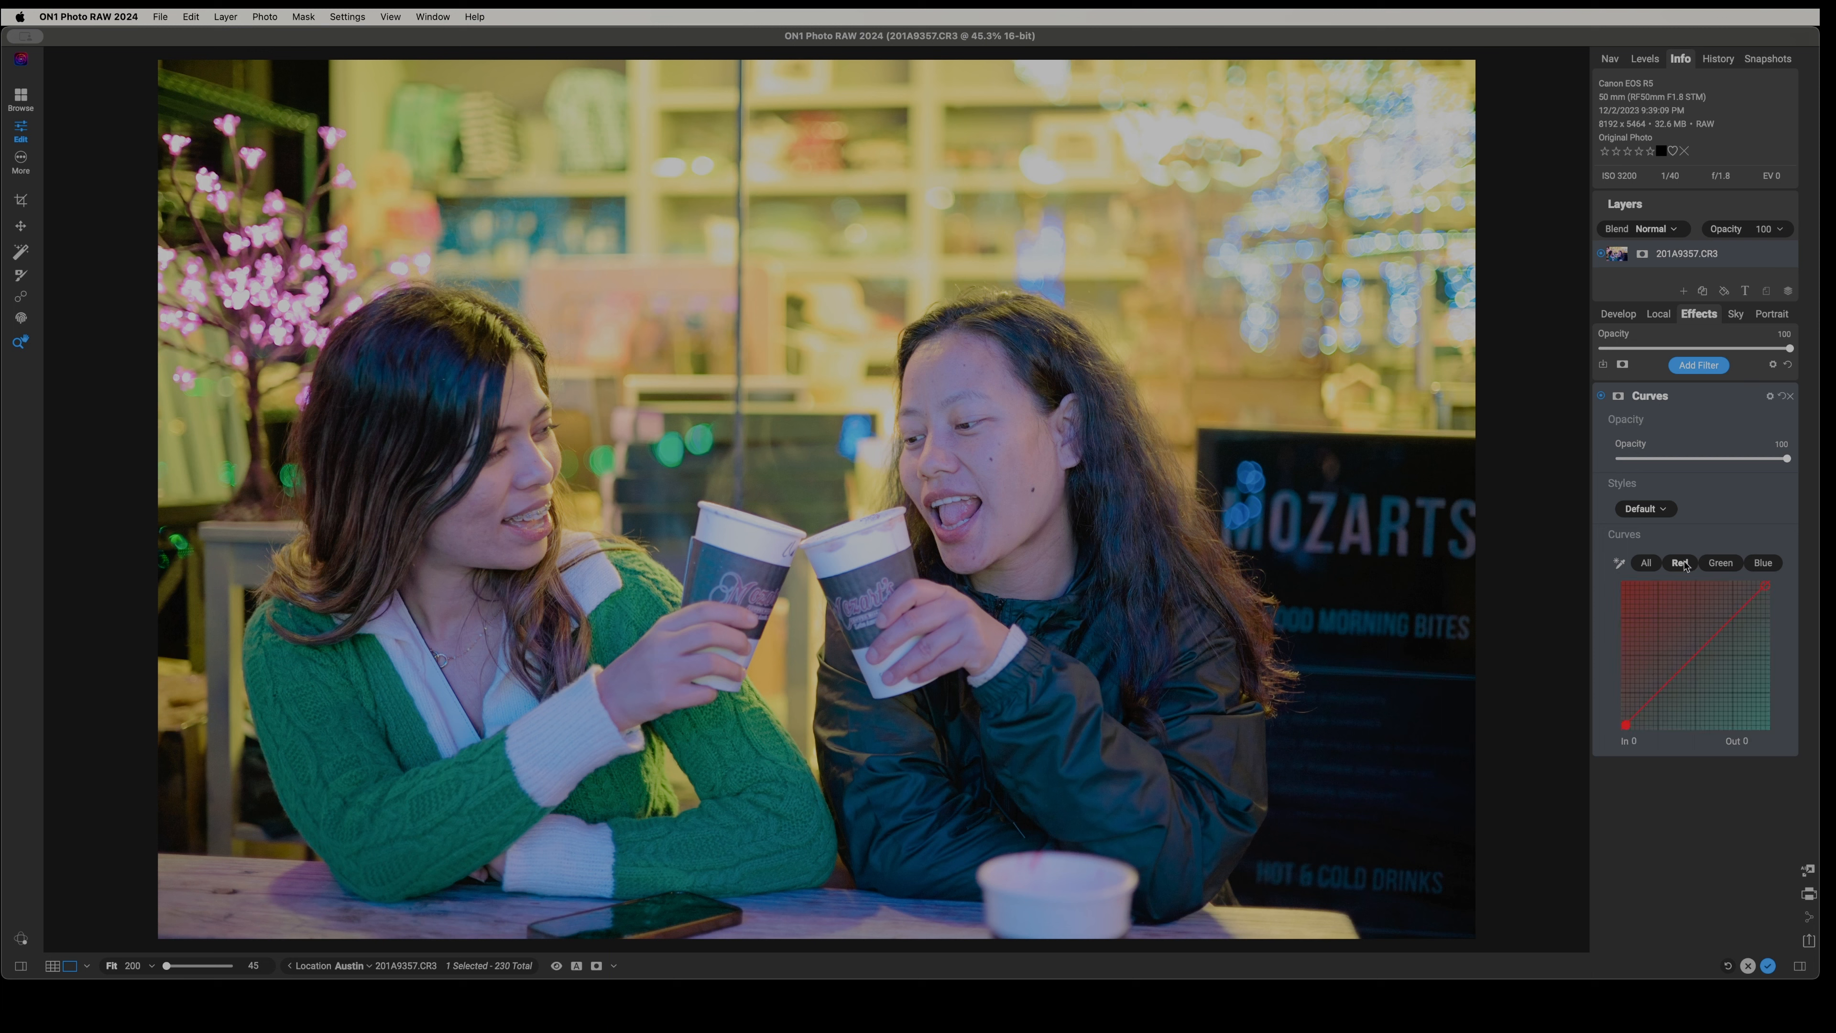
pyautogui.click(1620, 564)
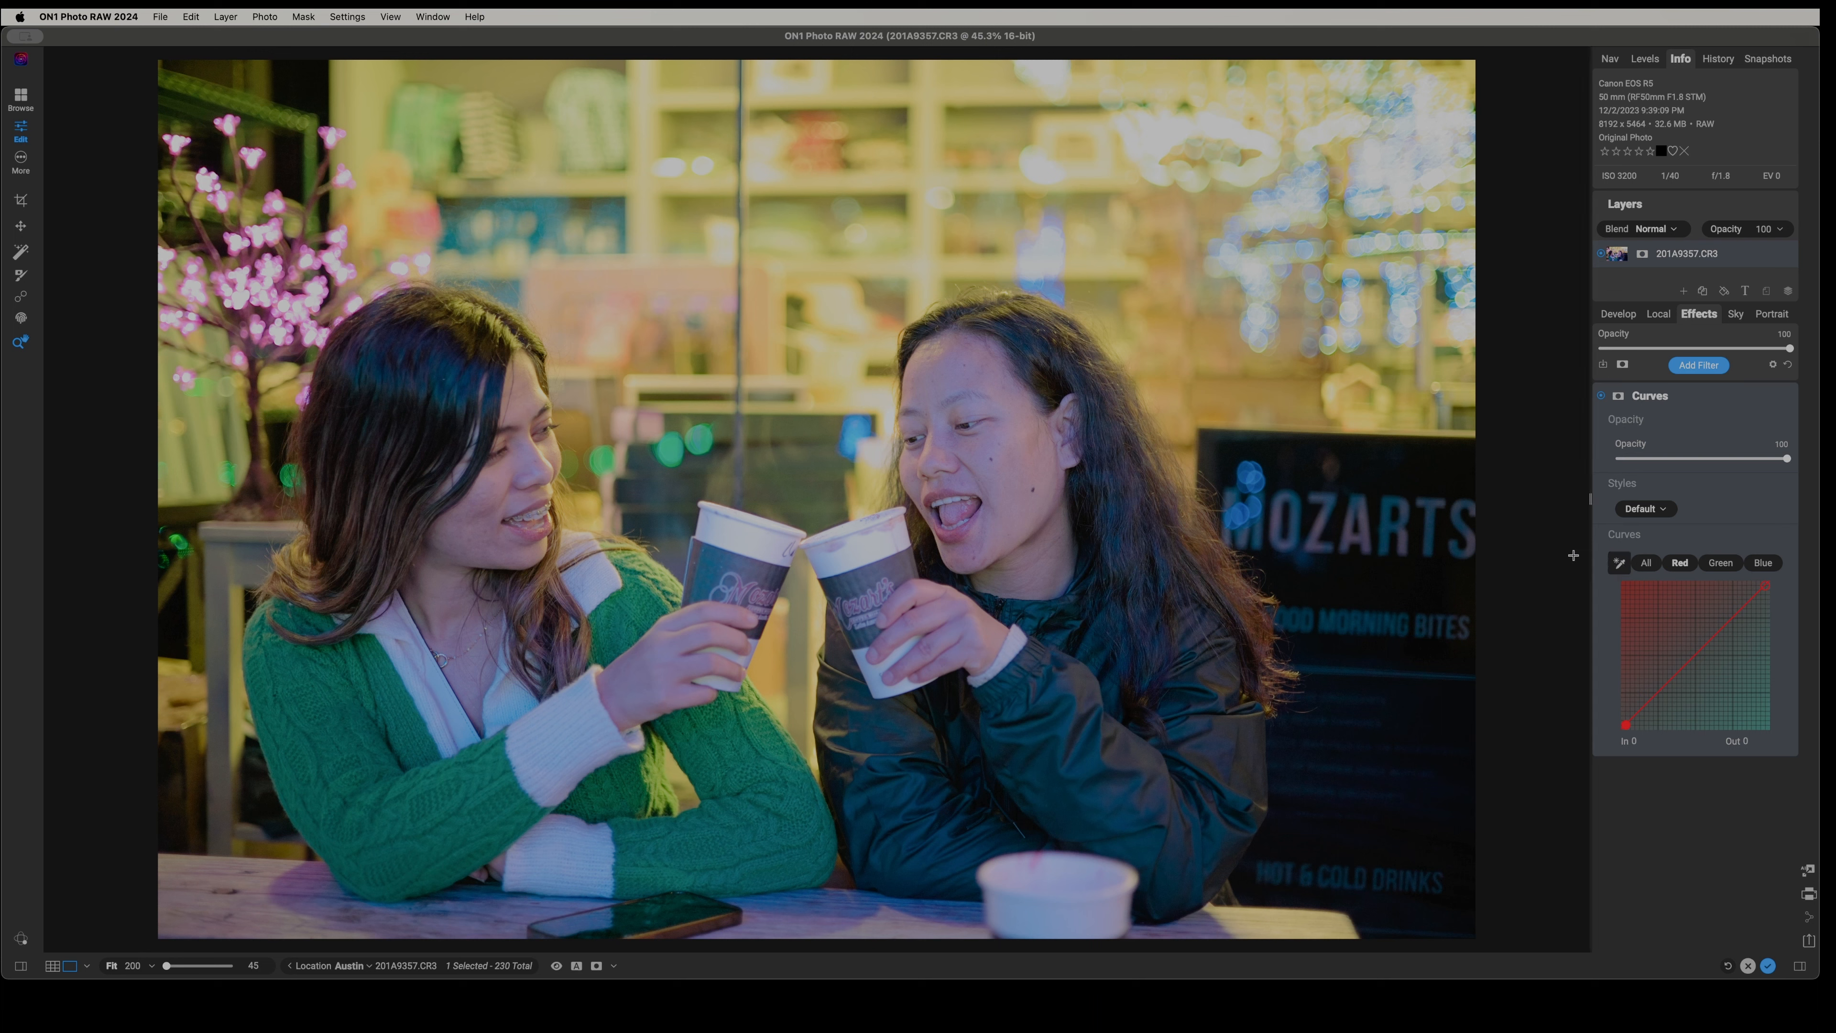
pyautogui.click(988, 459)
pyautogui.click(1764, 738)
pyautogui.write('149')
pyautogui.press('Return')
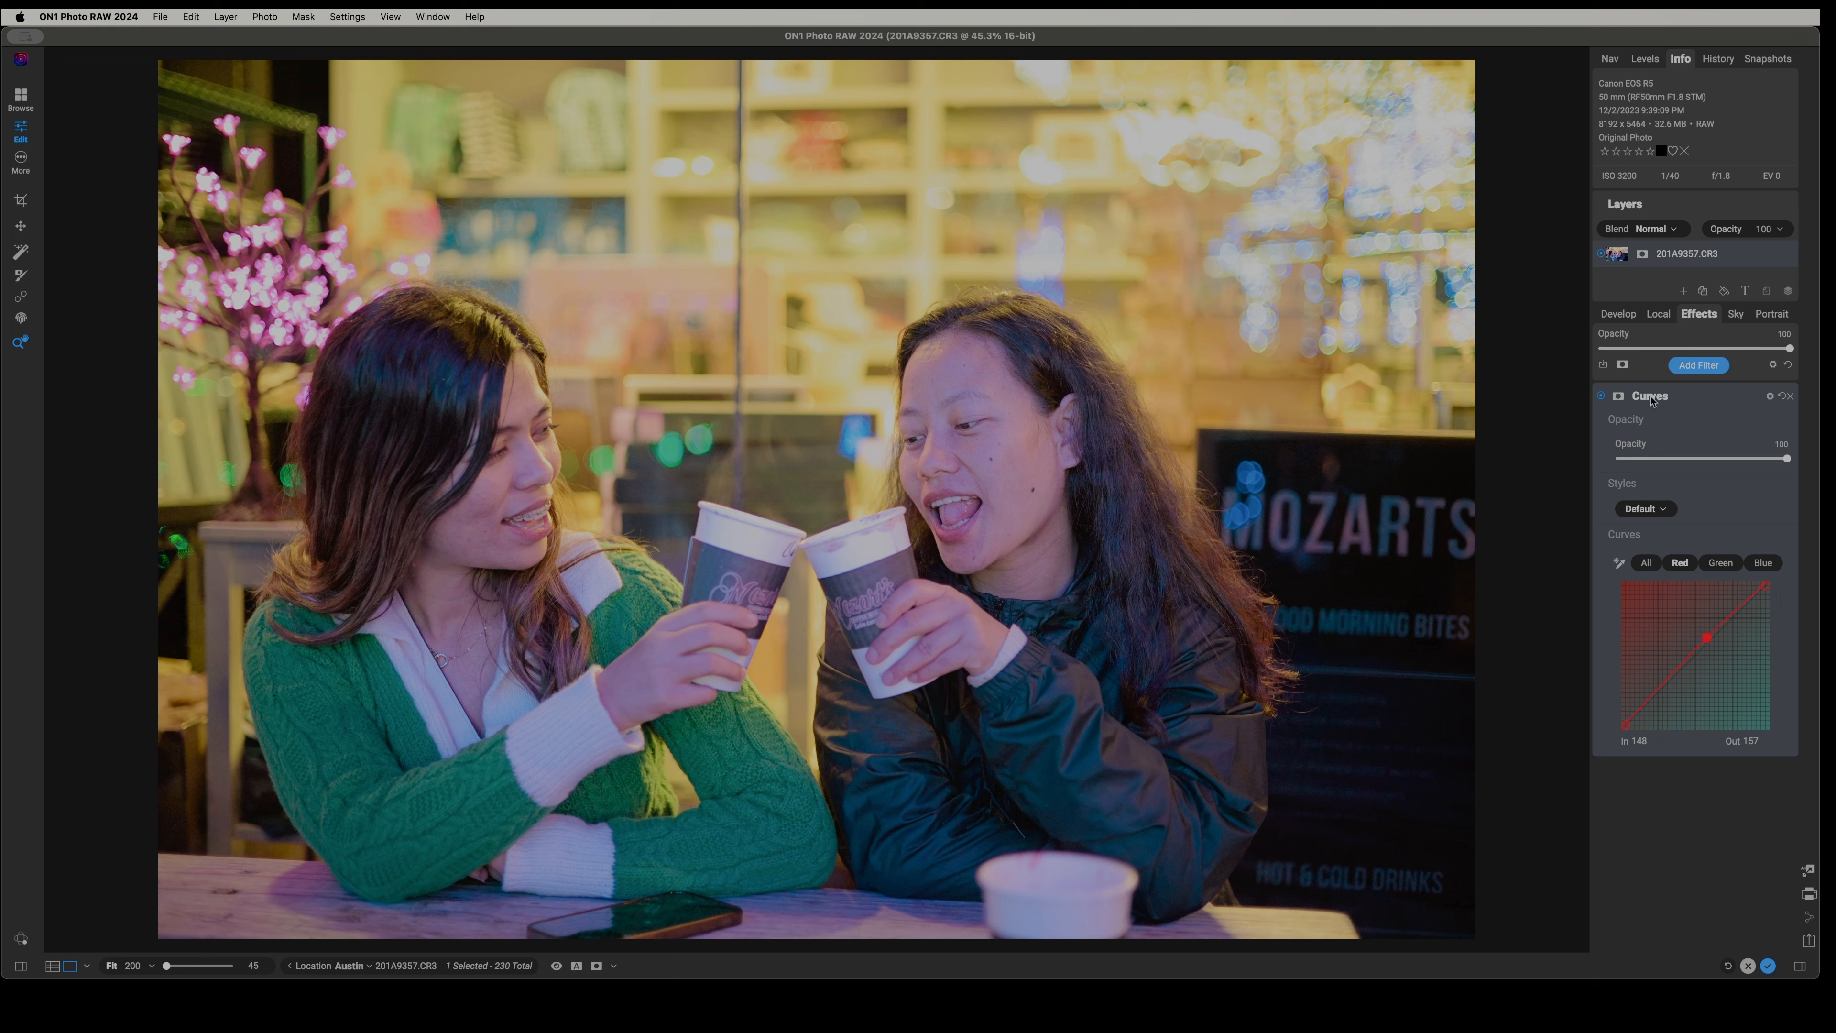
# - Compare the skin tones with the Curves filter switched off and on, leaving the filter on
pyautogui.click(1602, 397)
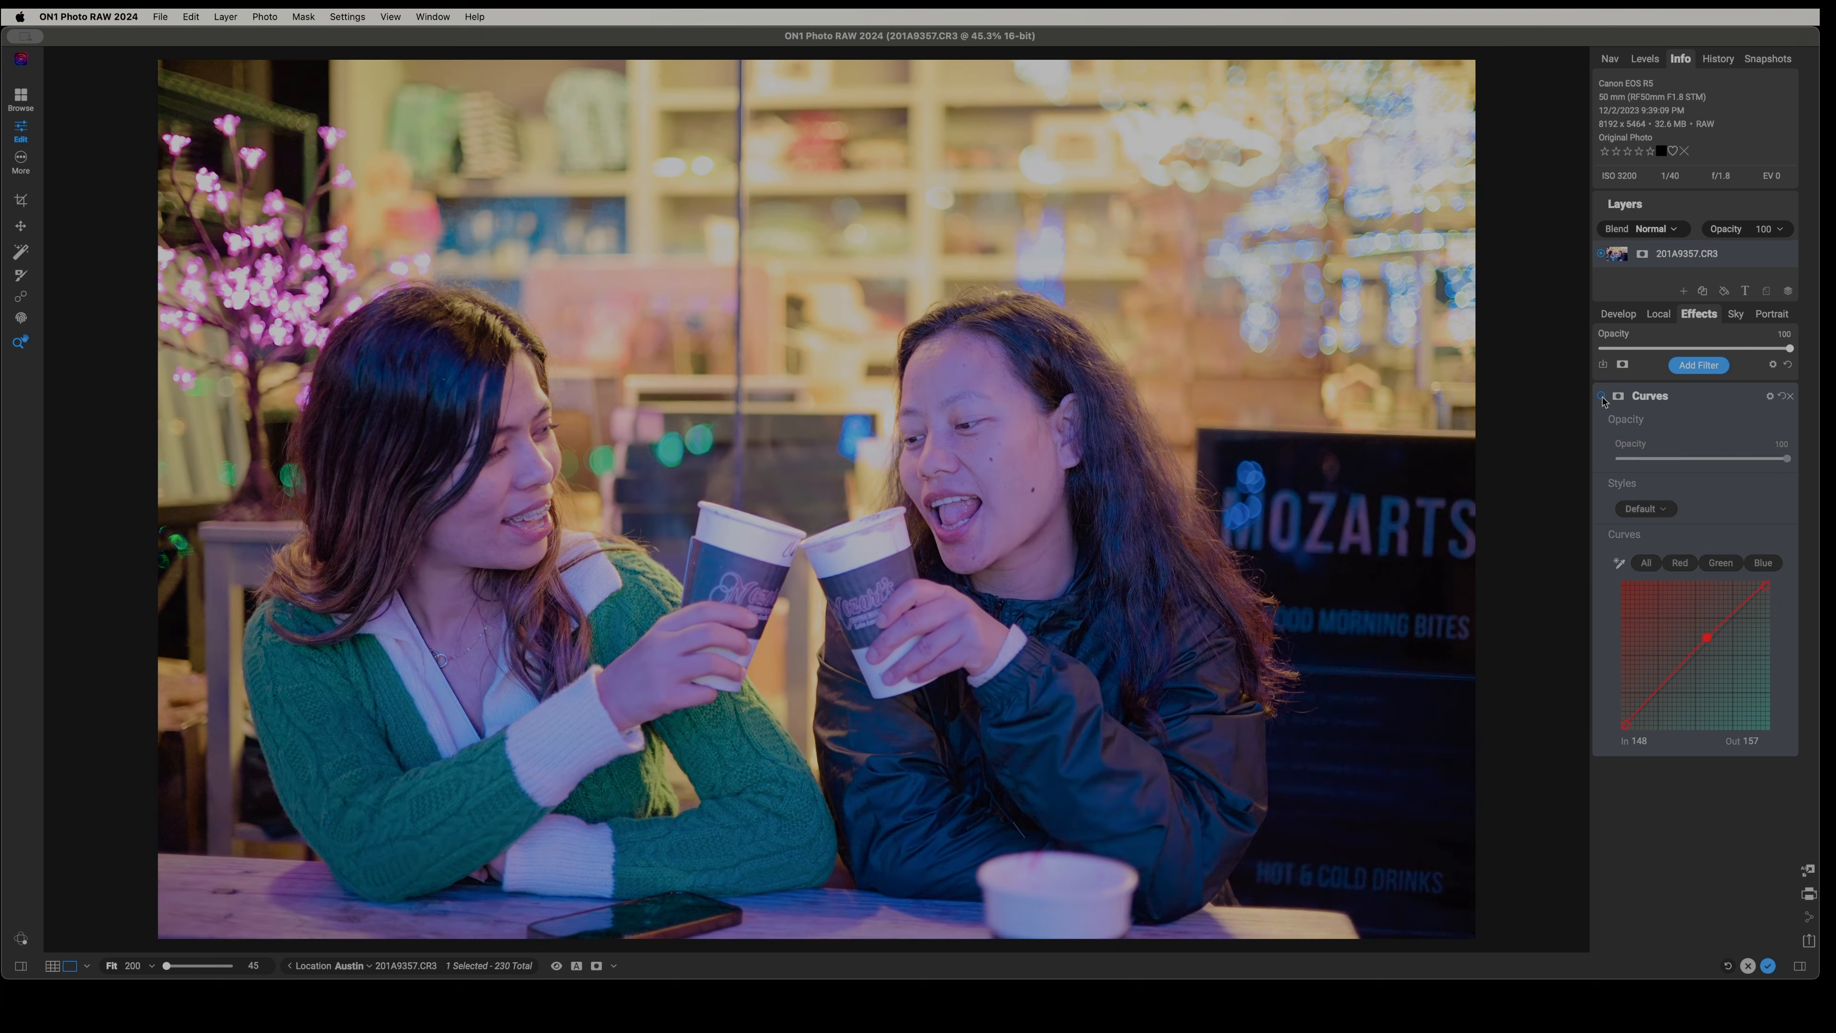
pyautogui.click(1602, 397)
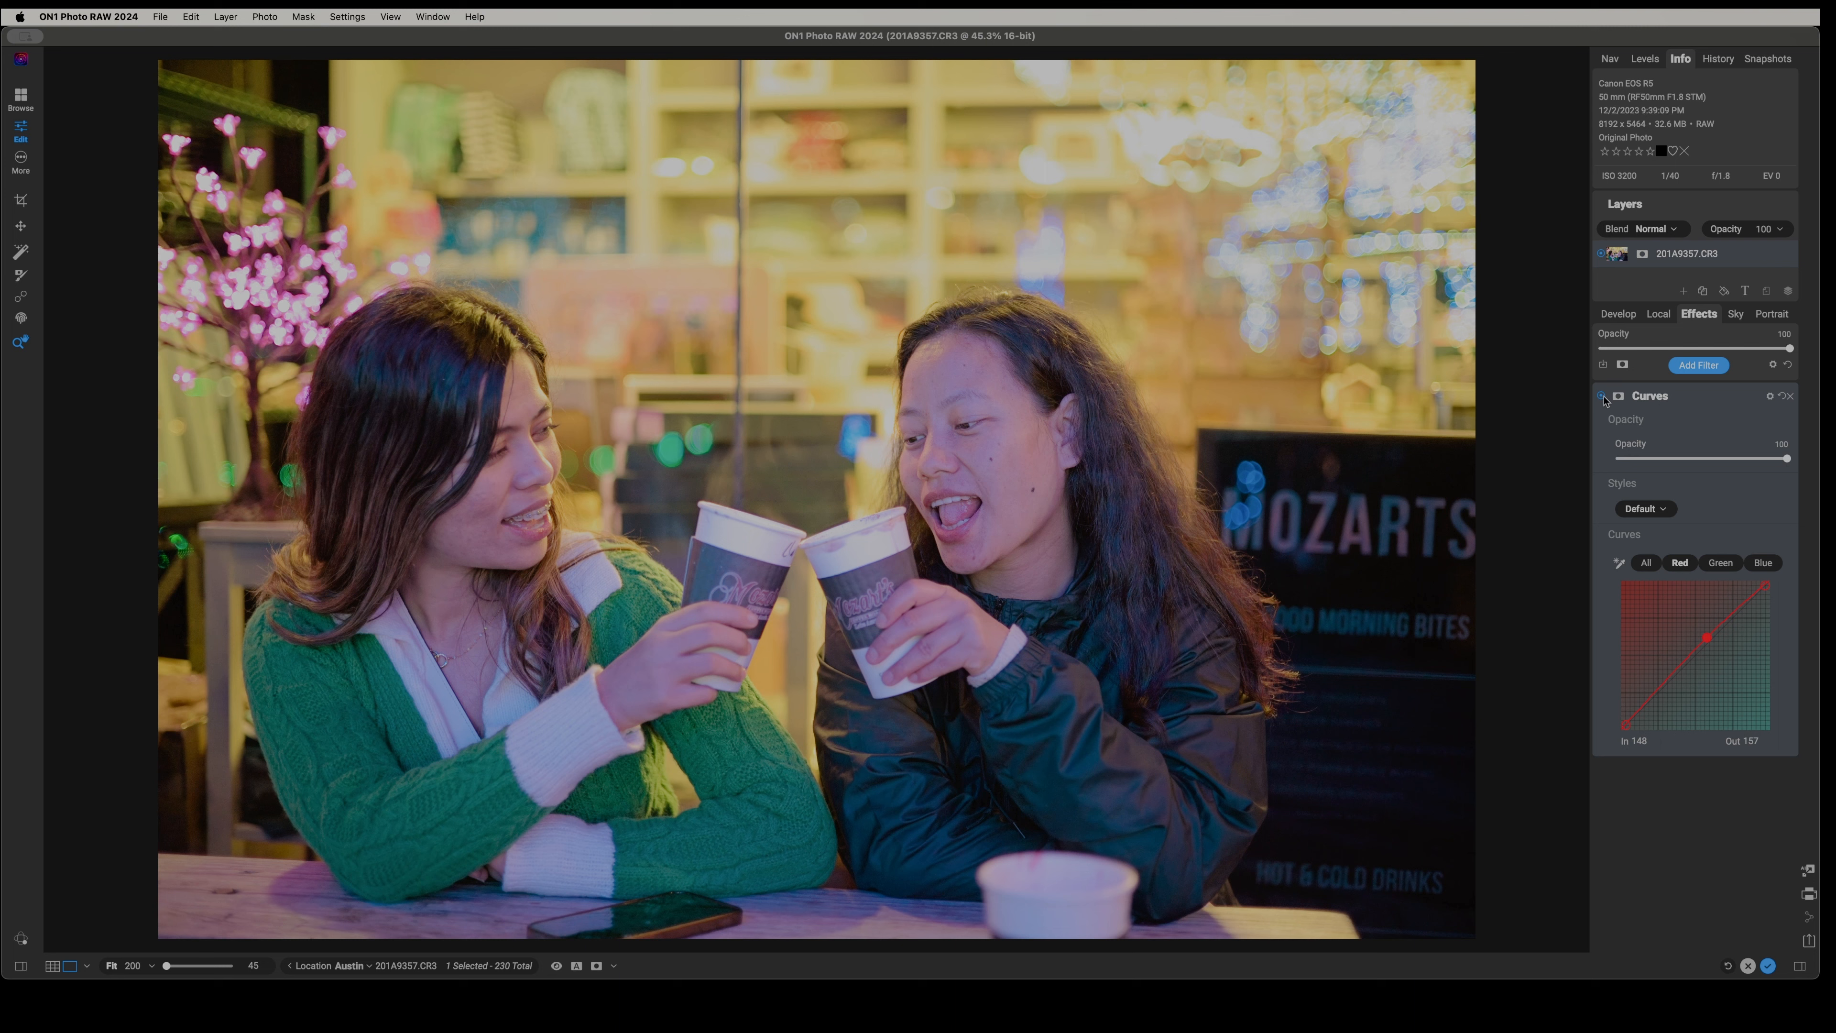
pyautogui.click(1603, 397)
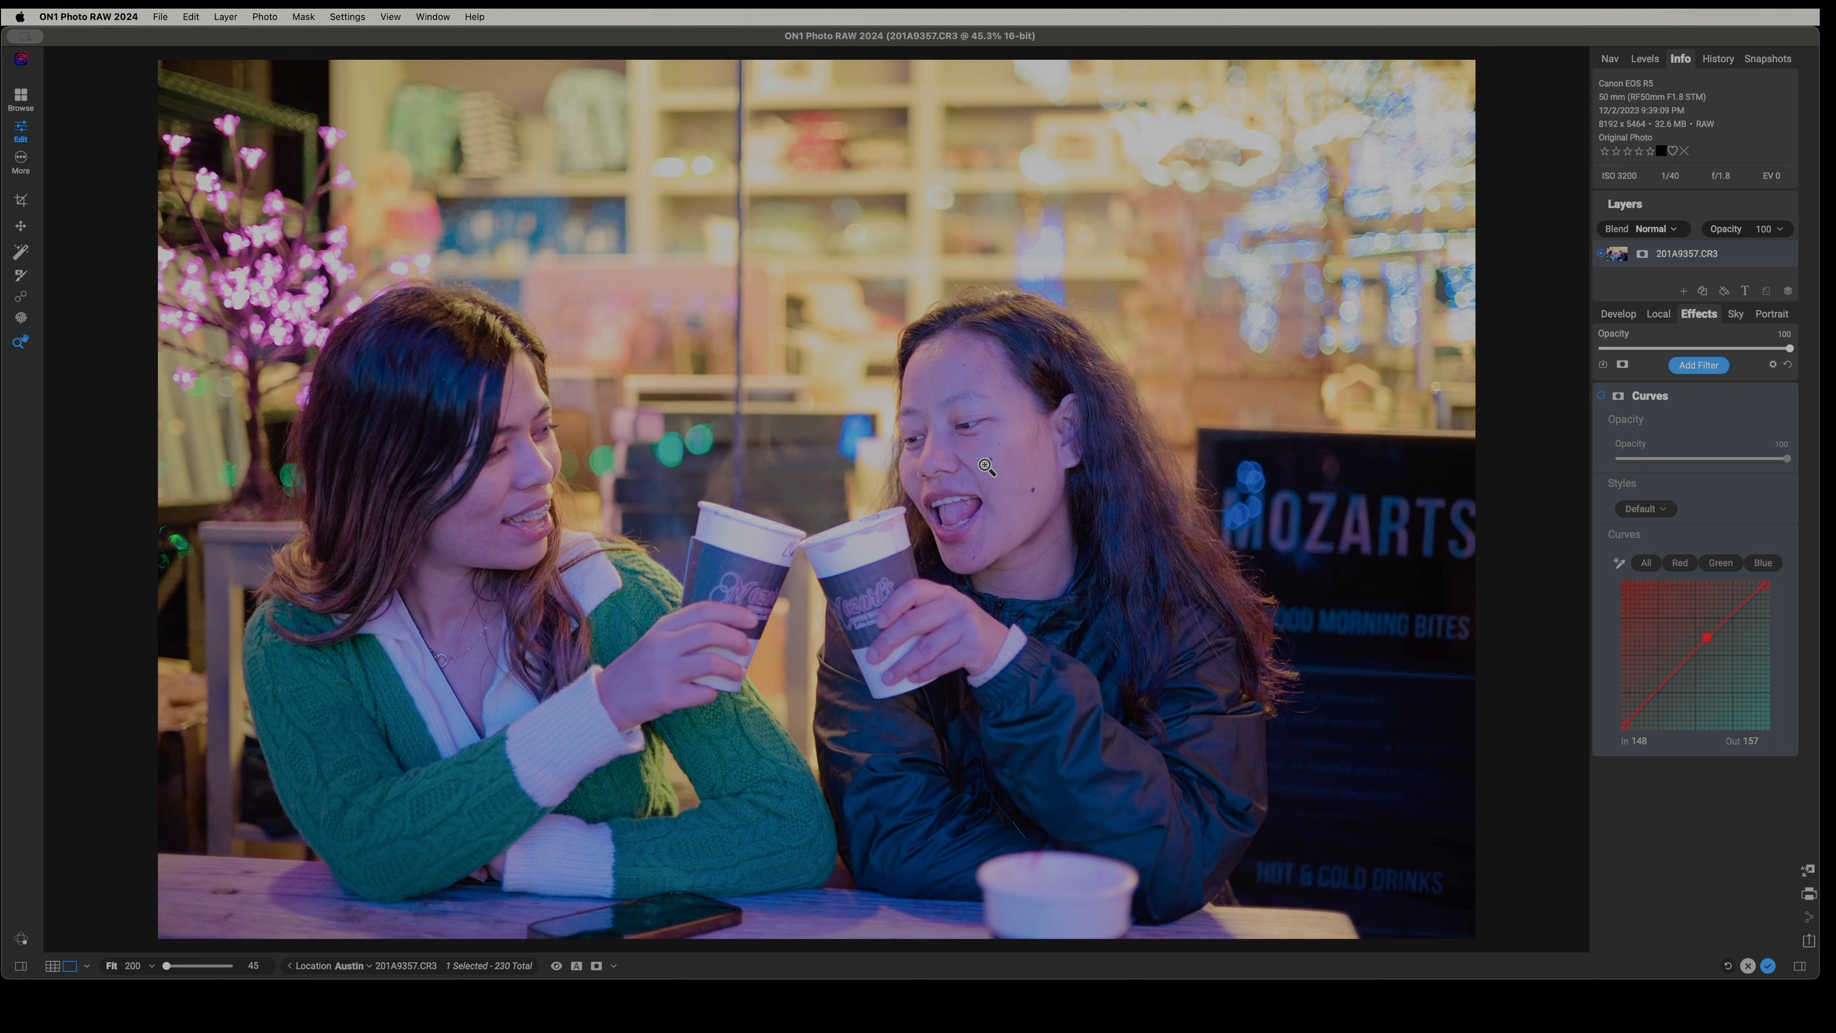
pyautogui.click(1602, 397)
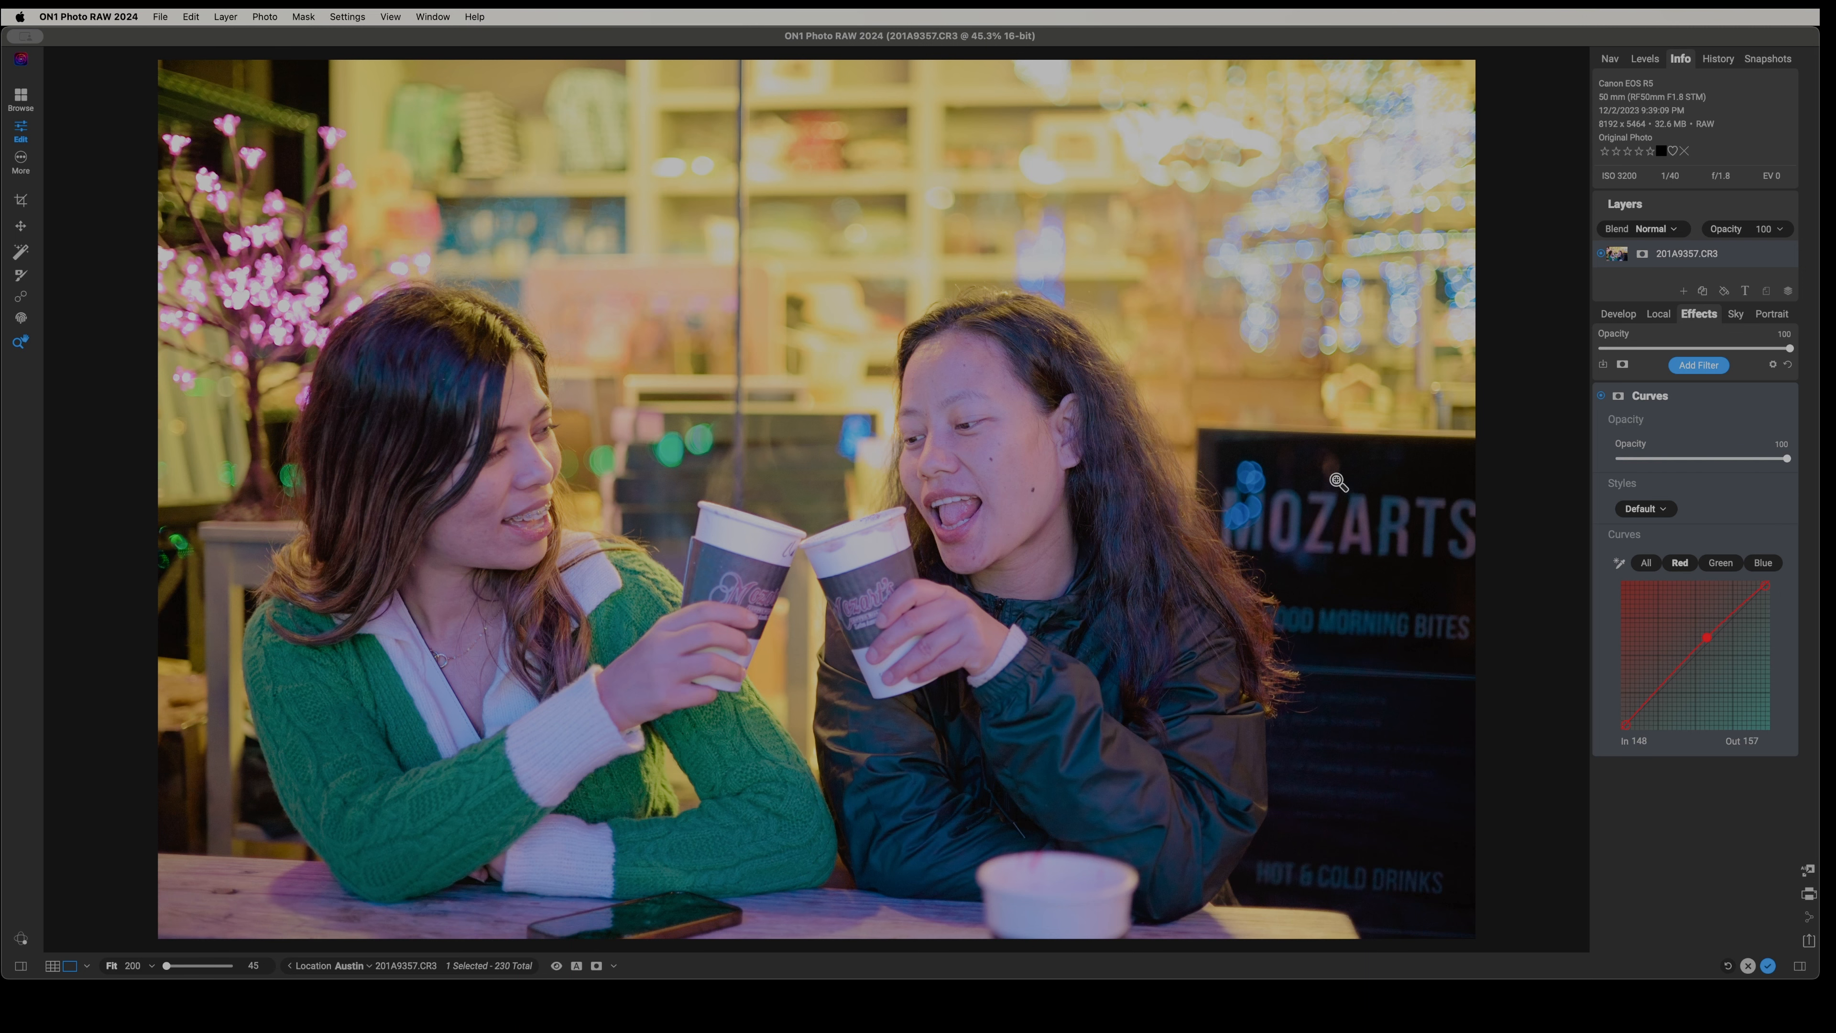
# - Add a local adjustment and mask it to the Foreground region with Mask AI so it affects both women
pyautogui.press('super+p')
pyautogui.click(1660, 314)
pyautogui.click(1687, 336)
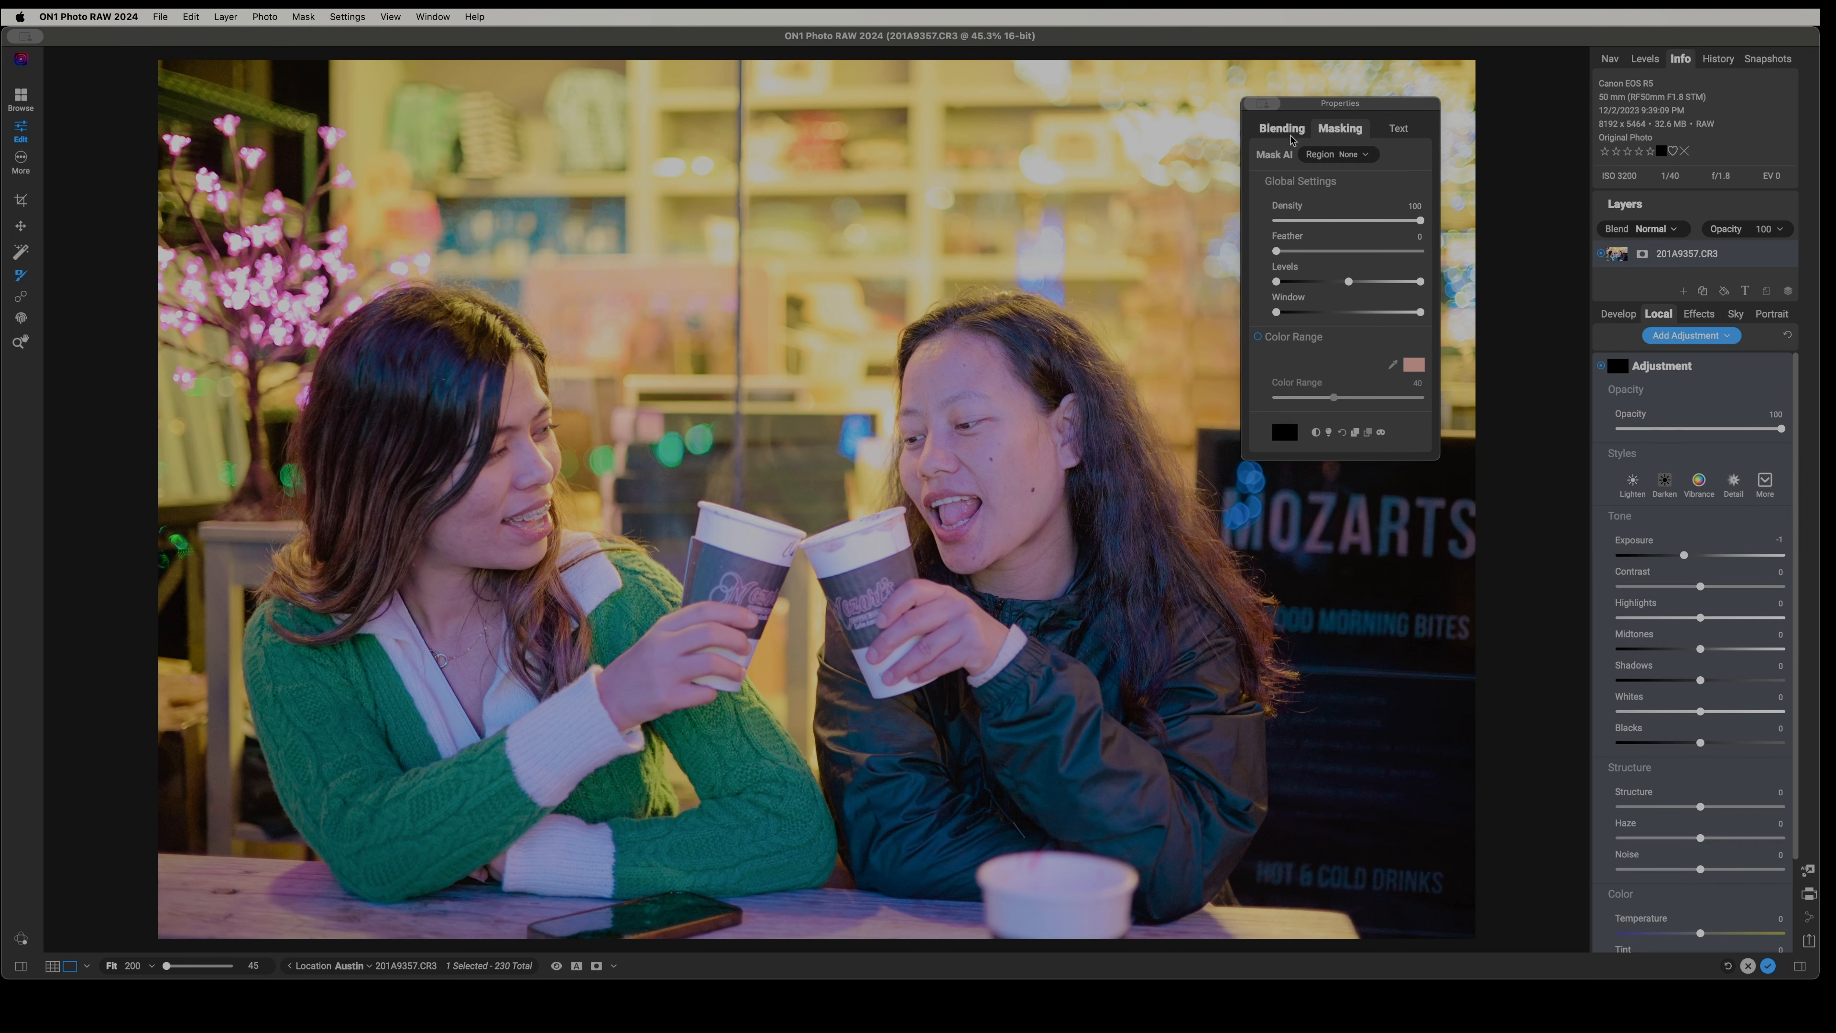
pyautogui.click(1337, 155)
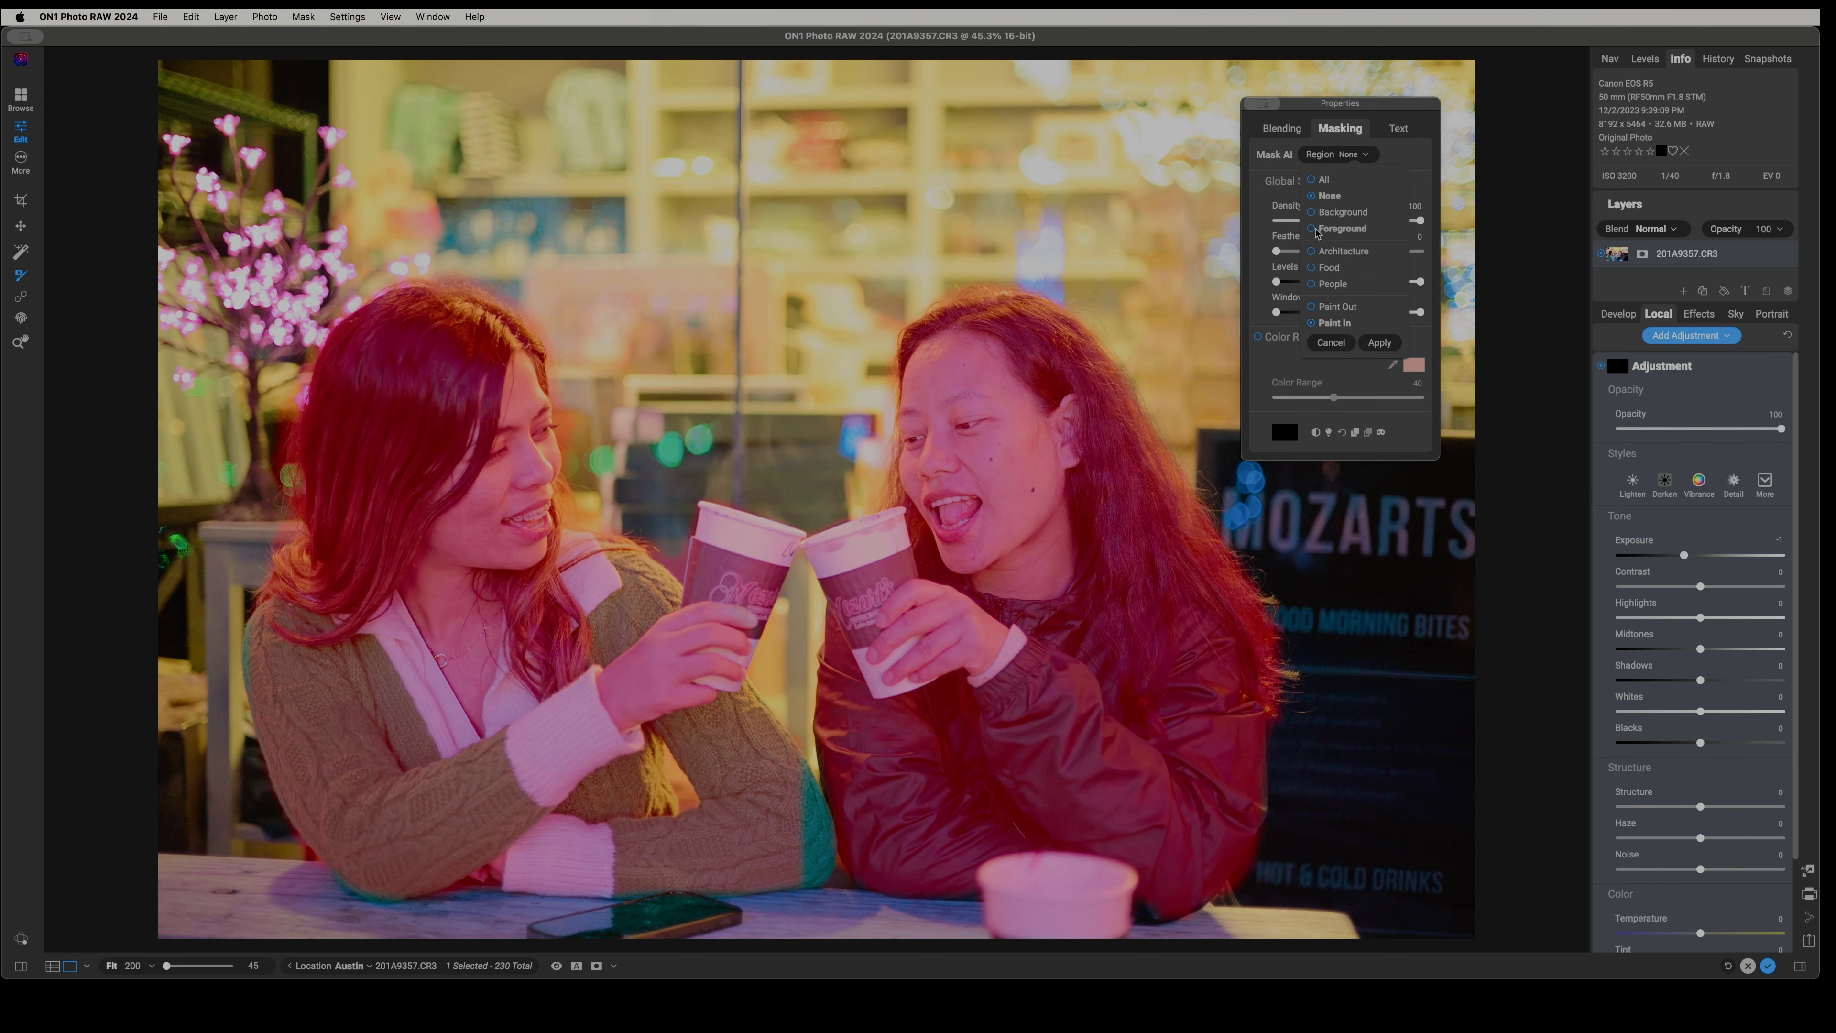
pyautogui.click(1313, 229)
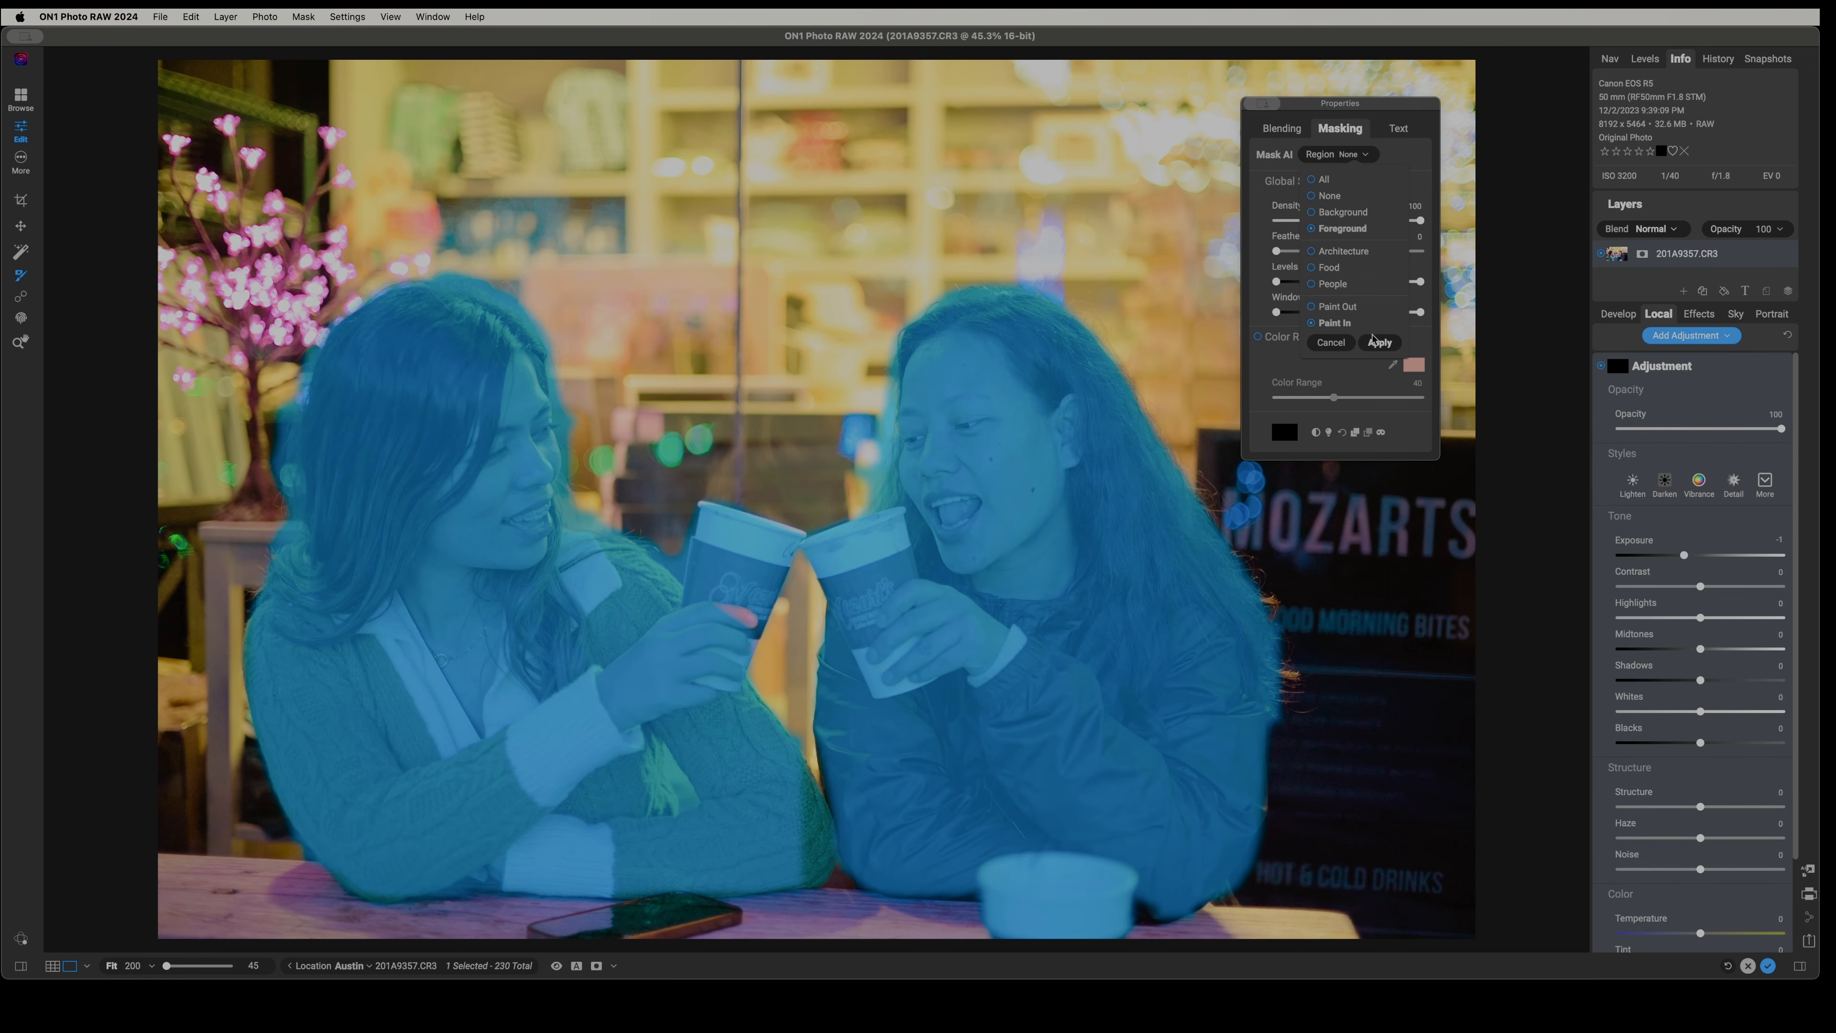
pyautogui.click(1380, 343)
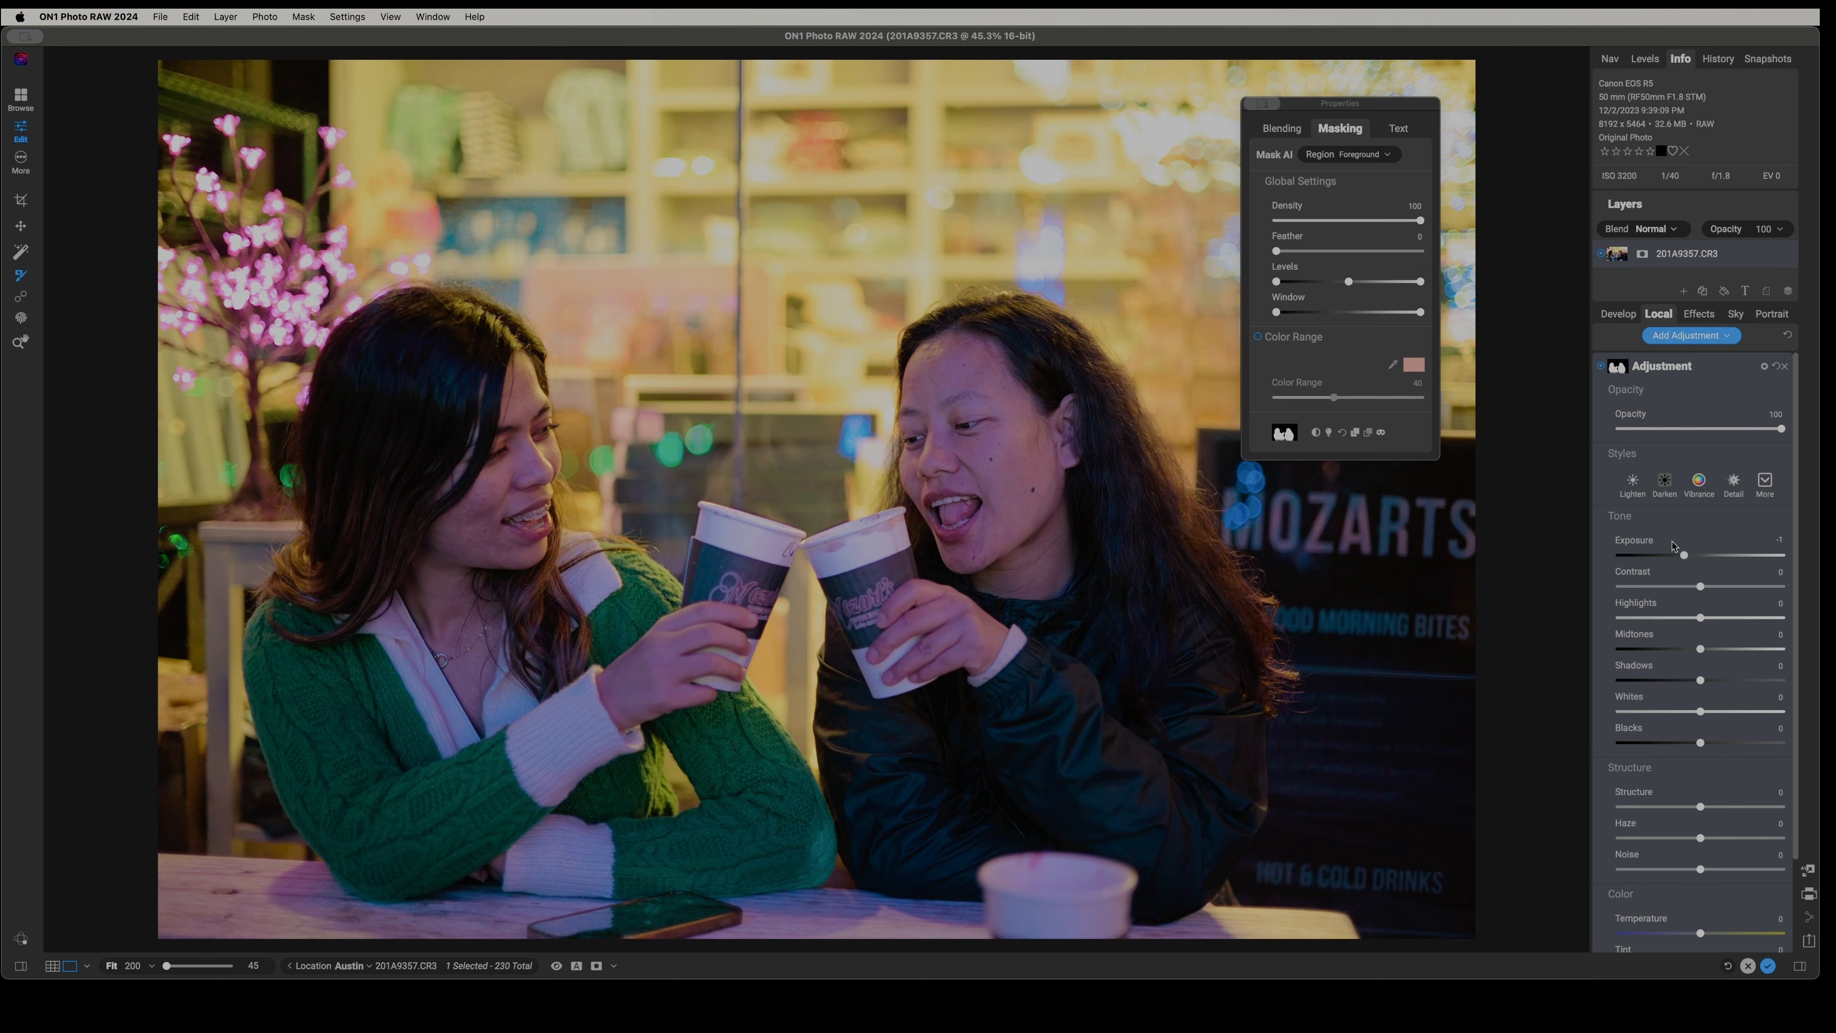
# - Reset the masked adjustment's exposure to 0 and set its contrast to 11
pyautogui.doubleClick(1638, 543)
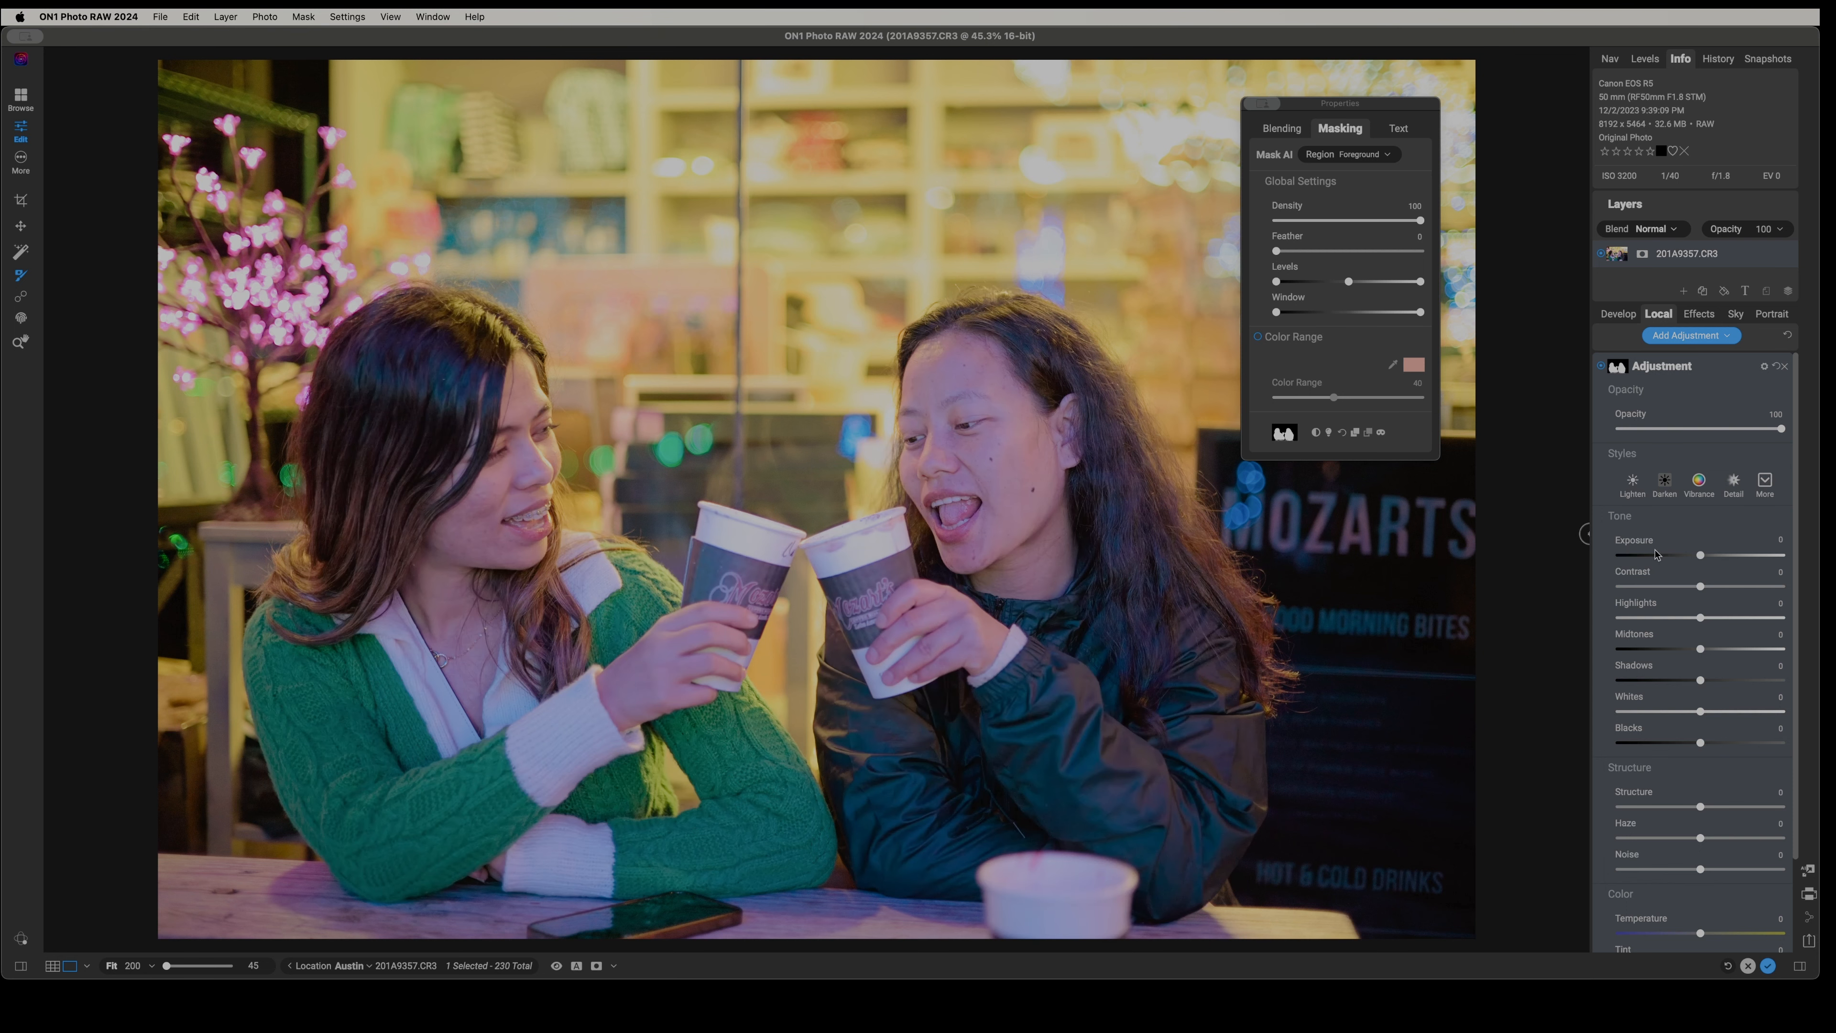
pyautogui.moveTo(1701, 586); pyautogui.dragTo(1690, 586)
pyautogui.doubleClick(1689, 585)
pyautogui.moveTo(1701, 587); pyautogui.dragTo(1709, 587)
# - Warm the masked women by setting temperature to 15, tint to 3 and vibrance to 10
pyautogui.scroll(-1, 1715, 665)
pyautogui.scroll(-3, 1716, 665)
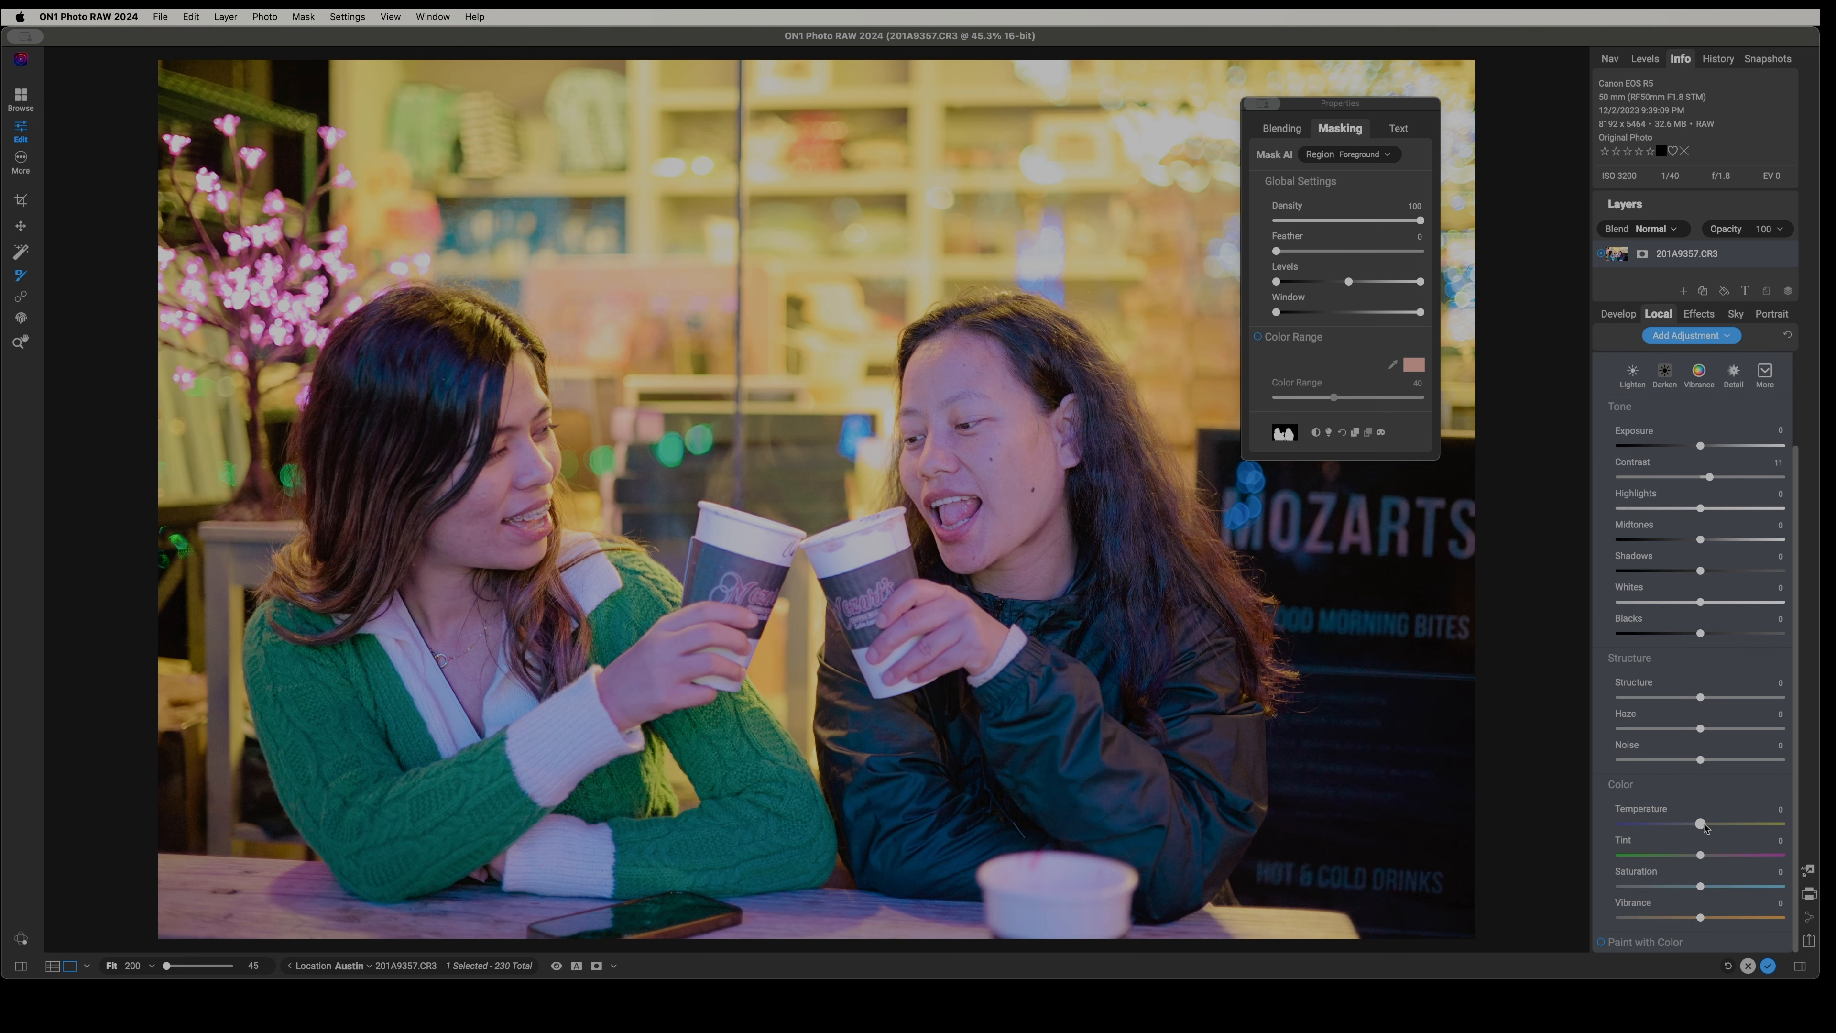
pyautogui.moveTo(1700, 827); pyautogui.dragTo(1708, 829)
pyautogui.moveTo(1701, 856); pyautogui.dragTo(1698, 860)
pyautogui.moveTo(1703, 858); pyautogui.dragTo(1704, 858)
pyautogui.moveTo(1708, 826); pyautogui.dragTo(1712, 825)
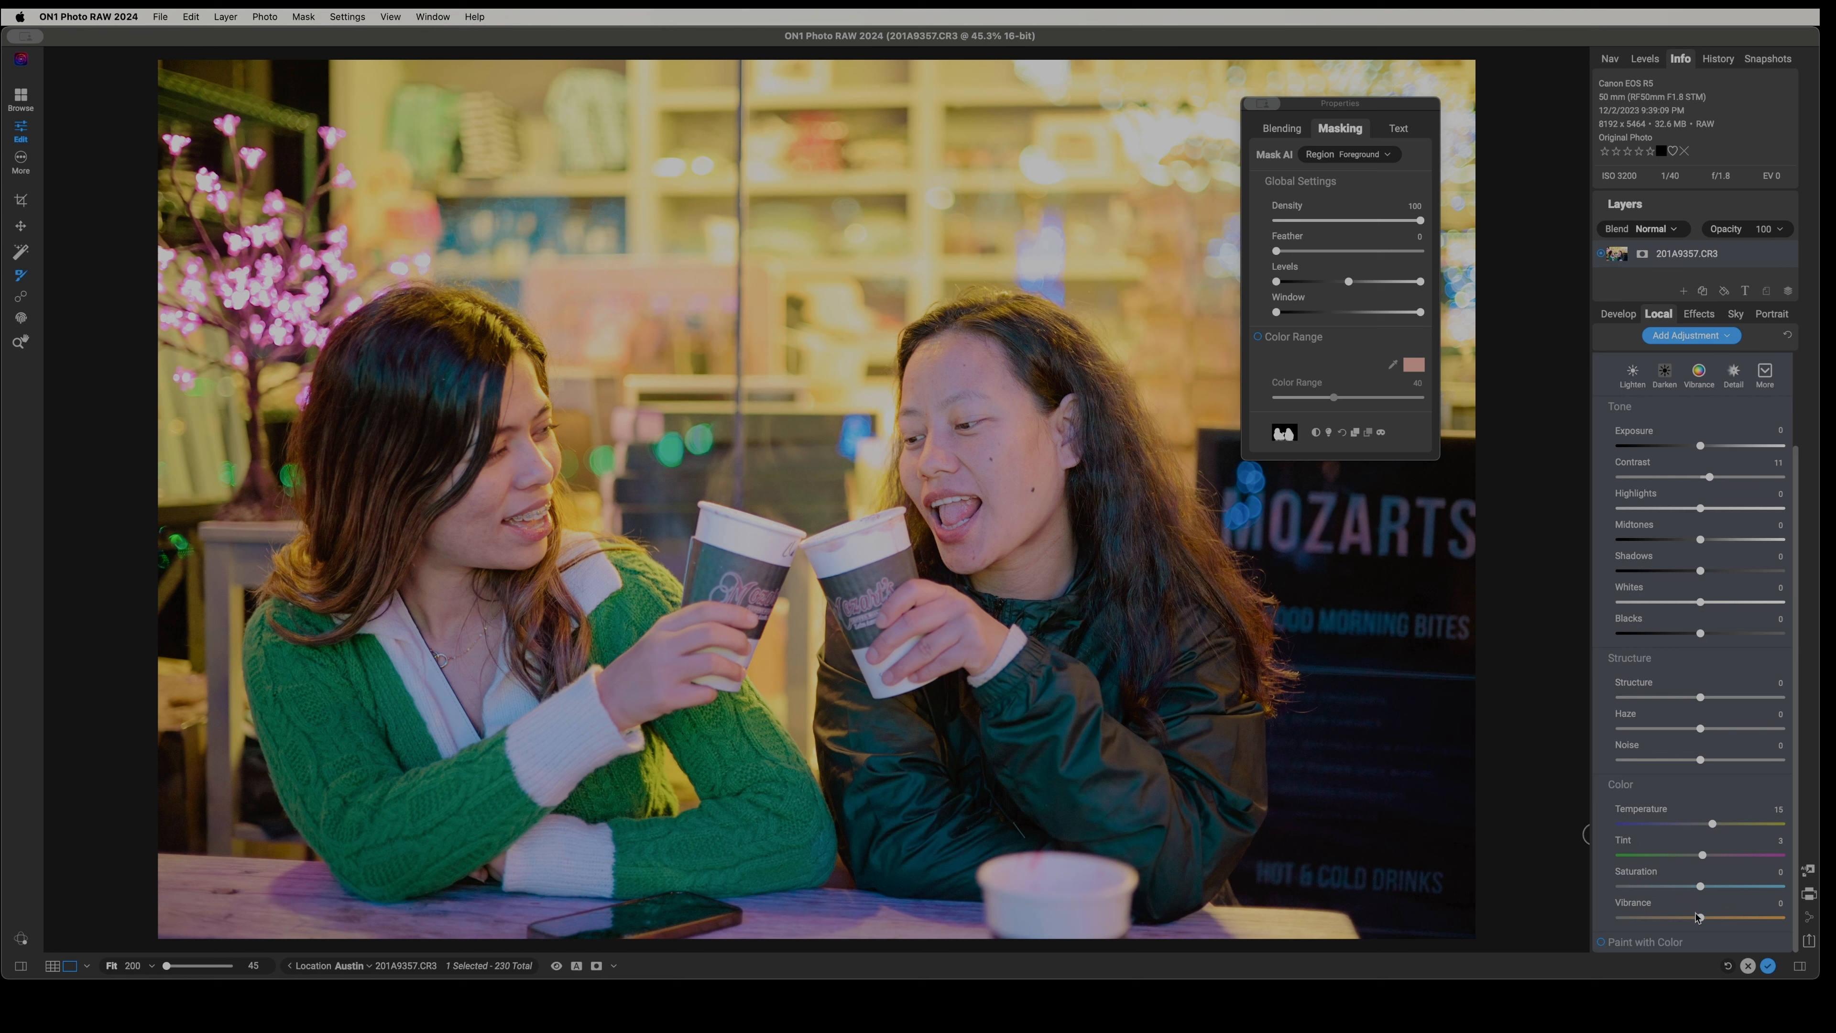
pyautogui.moveTo(1701, 919); pyautogui.dragTo(1710, 920)
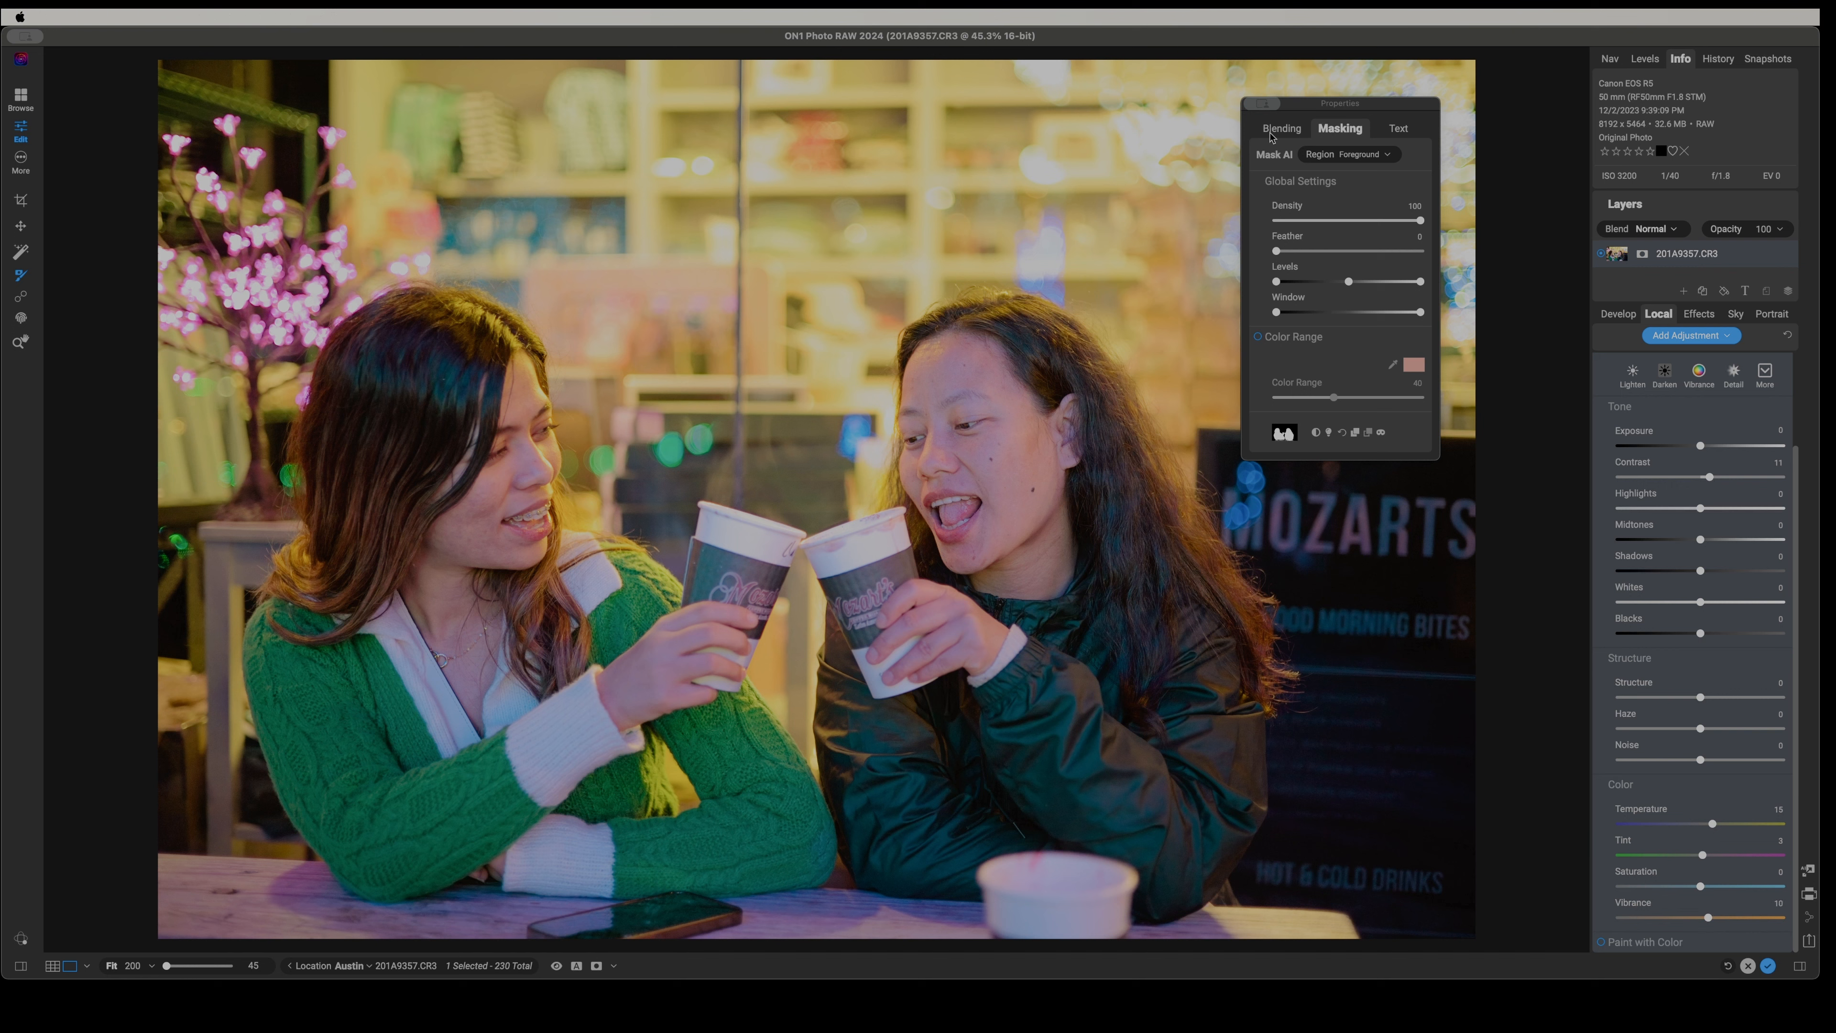
# - Close the mask properties window and compare the photo with the preview off and on, leaving the edits shown
pyautogui.click(1251, 103)
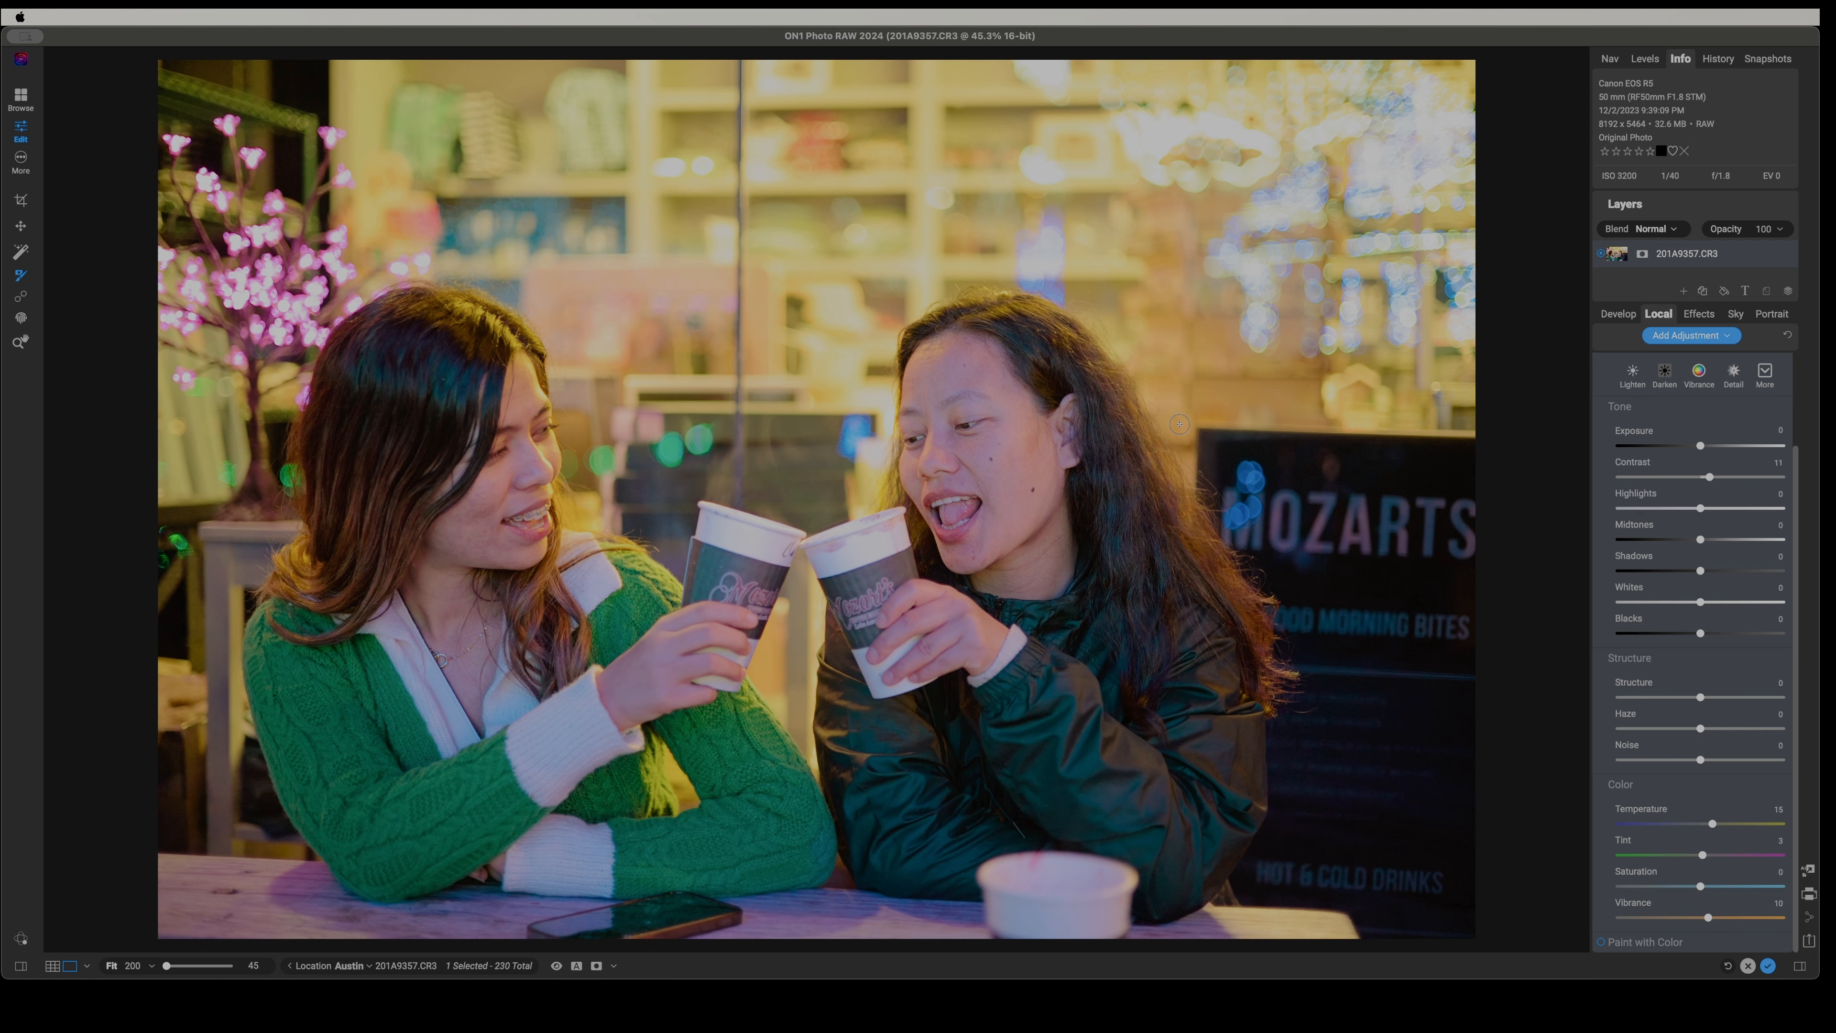
pyautogui.press('super+p')
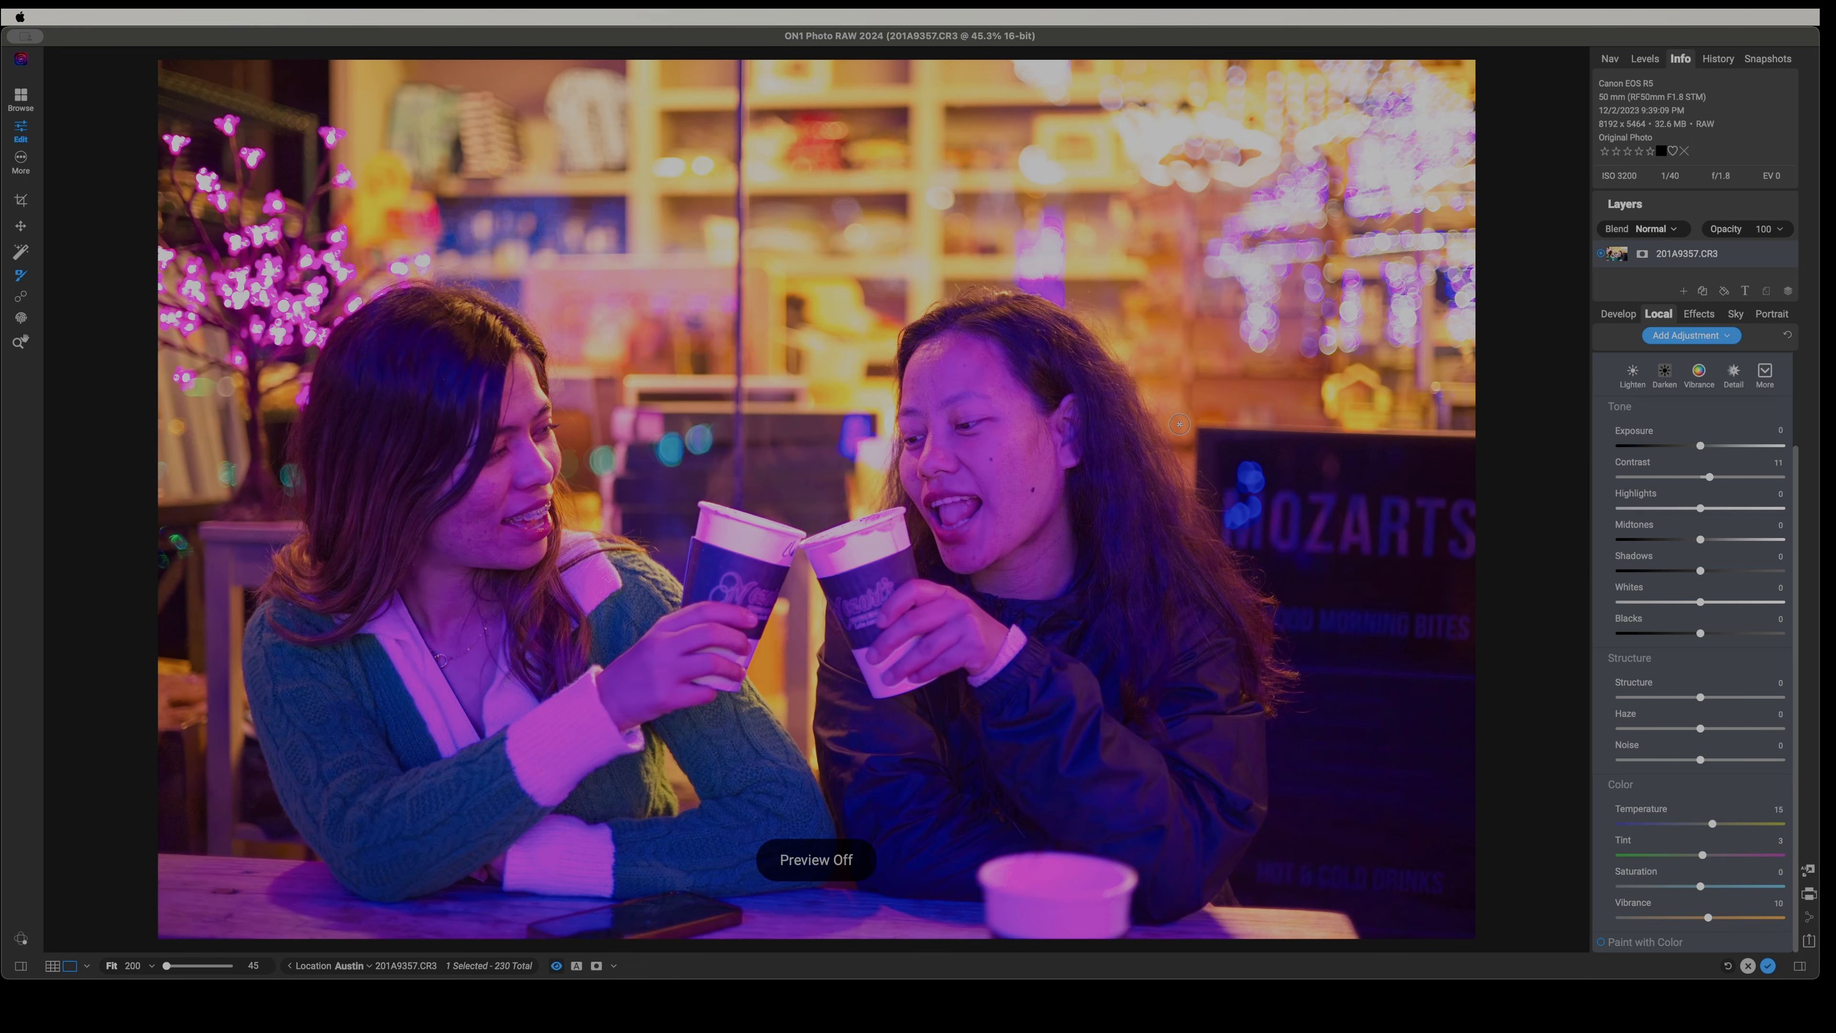
pyautogui.press('super+p')
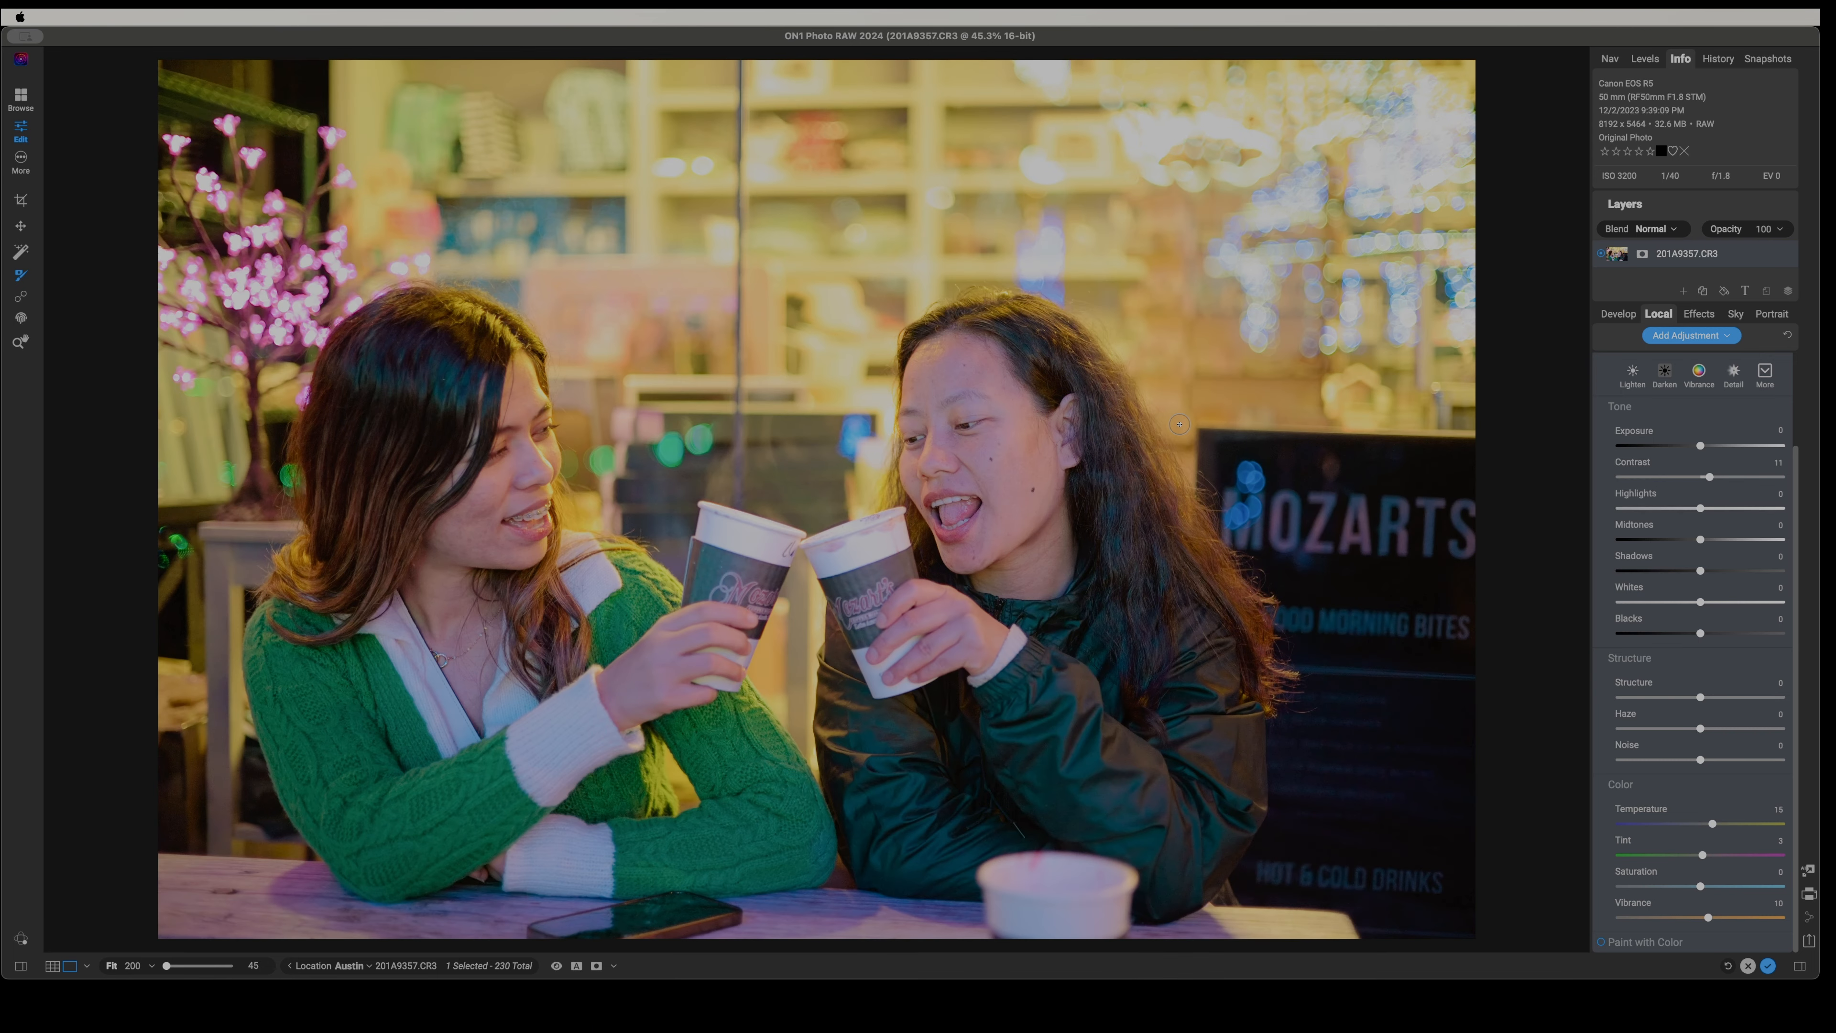